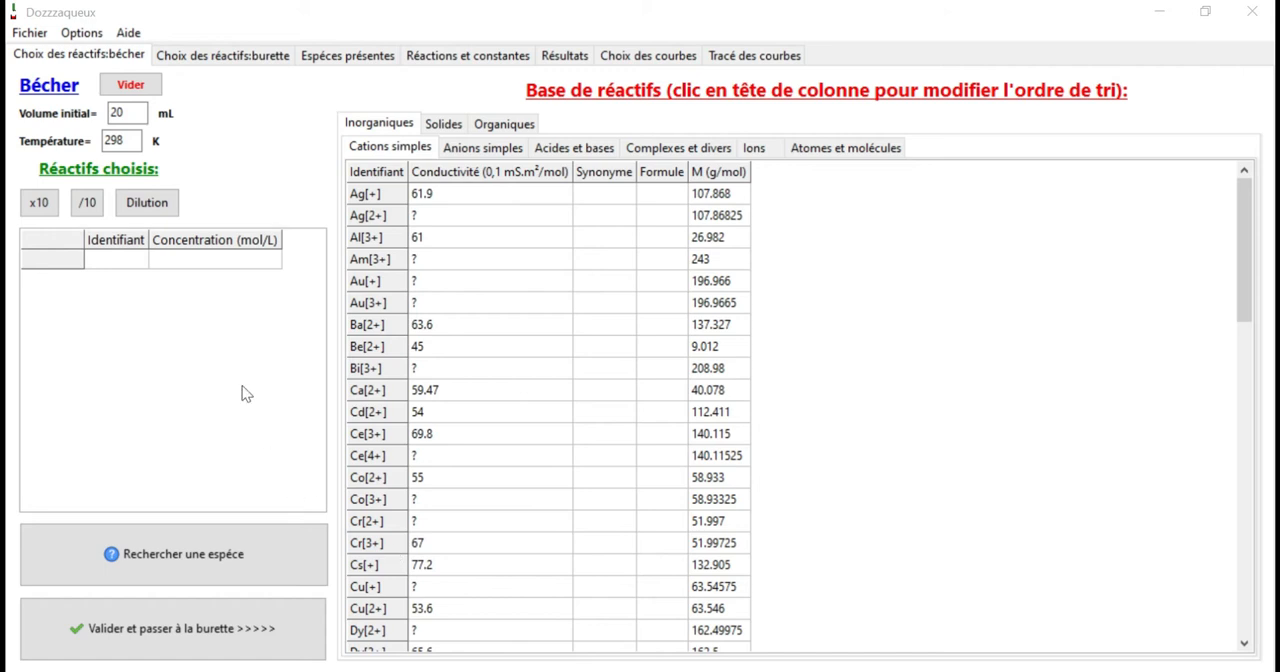
# Allow redox reactions in the calculation options and acknowledge the warning about them.
pyautogui.click(82, 33)
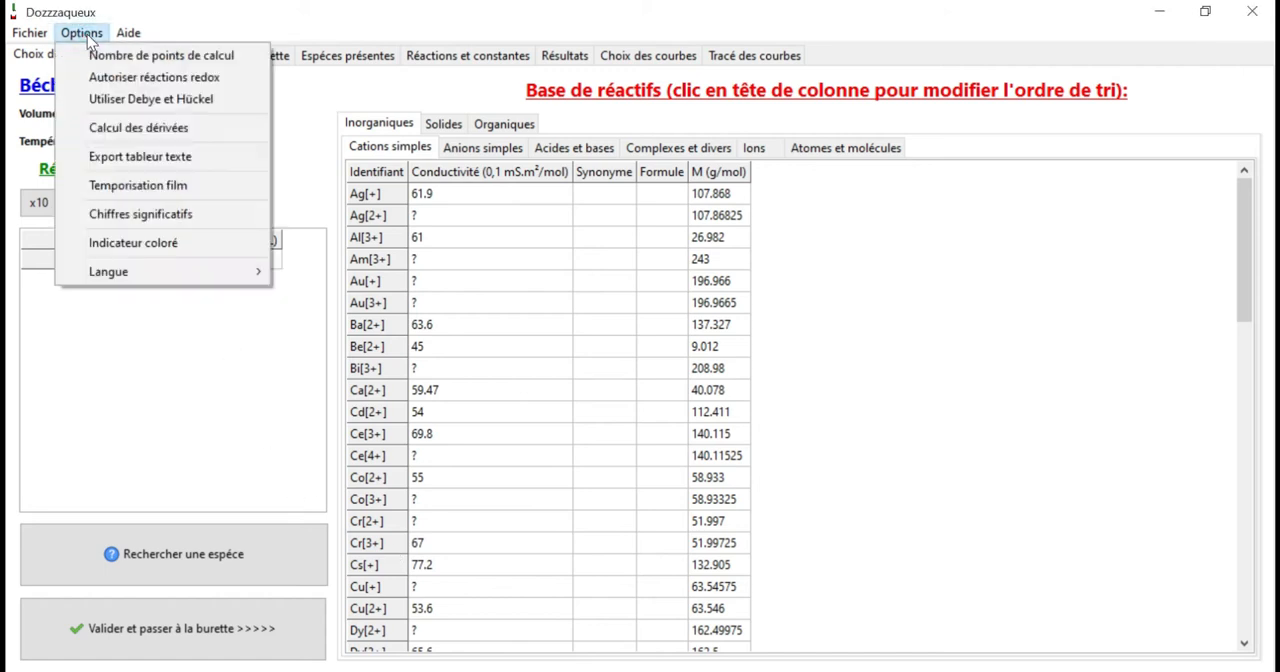
pyautogui.click(111, 83)
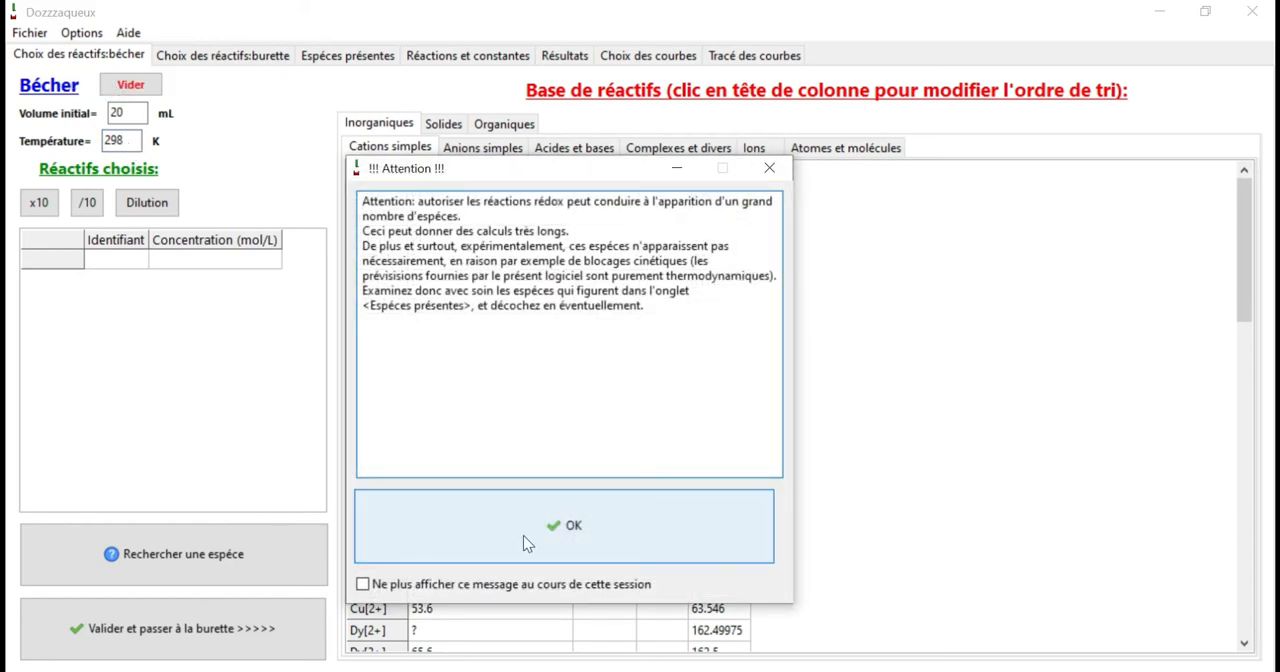
pyautogui.click(523, 535)
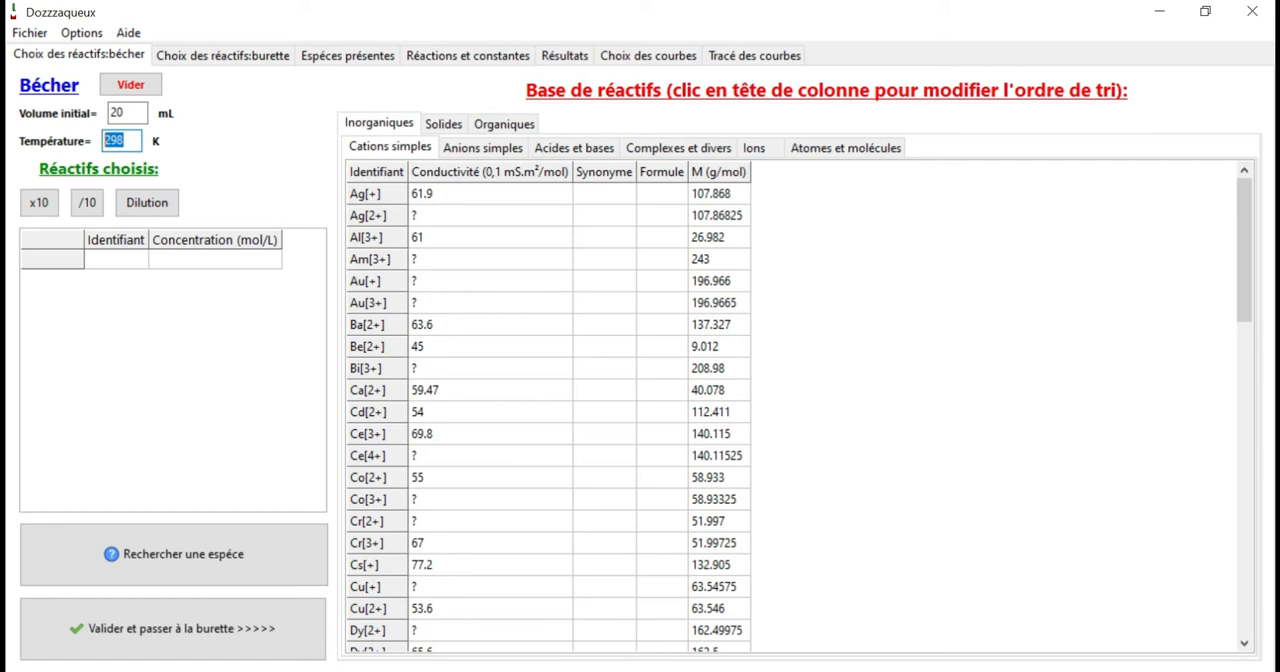
# Add Ce[4+] to the beaker from the simple cations, with a molar concentration of 0.1 mol/L.
pyautogui.moveTo(131, 113); pyautogui.dragTo(108, 172)
pyautogui.click(132, 141)
pyautogui.doubleClick(379, 457)
pyautogui.write('0.1')
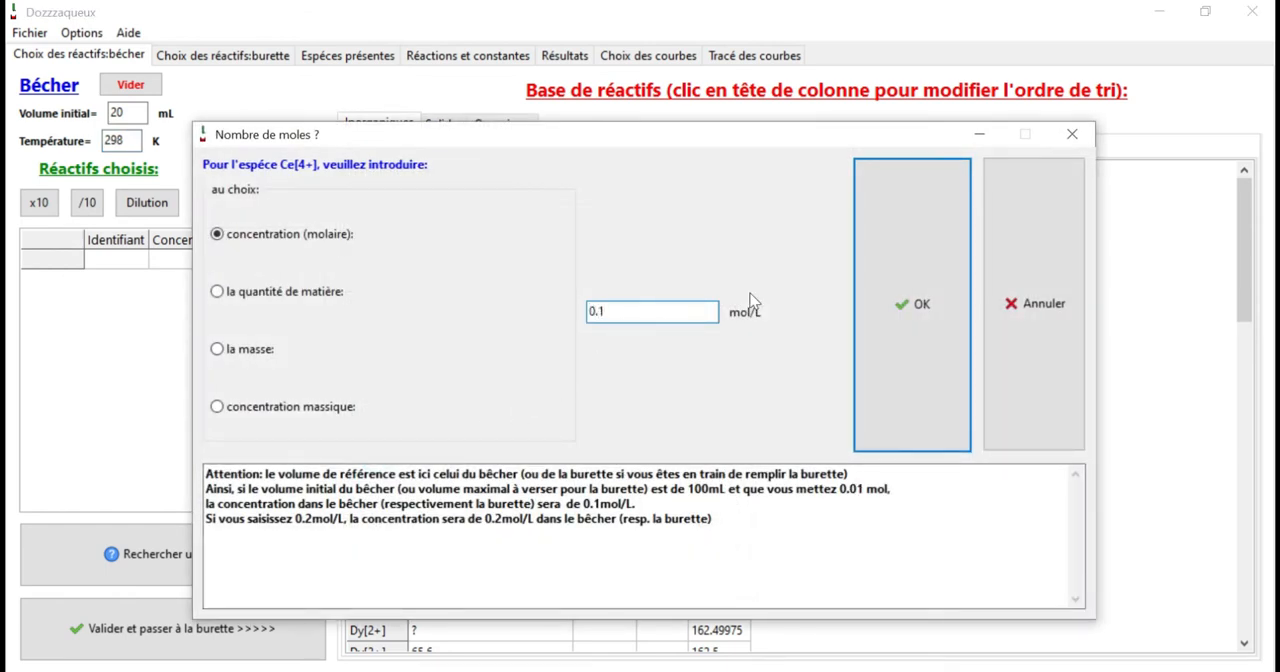
pyautogui.click(909, 309)
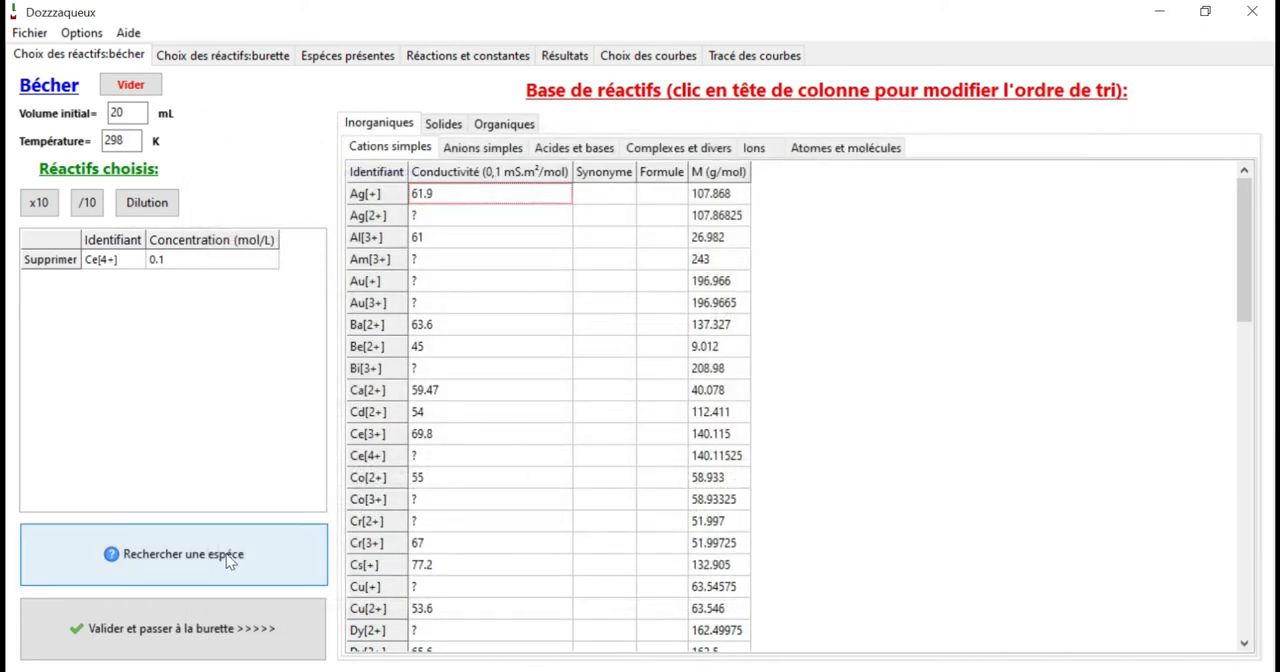
# Search the reagent base by identifier for "so4" and add SO4[2-] to the beaker at 0.2 mol/L.
pyautogui.click(288, 556)
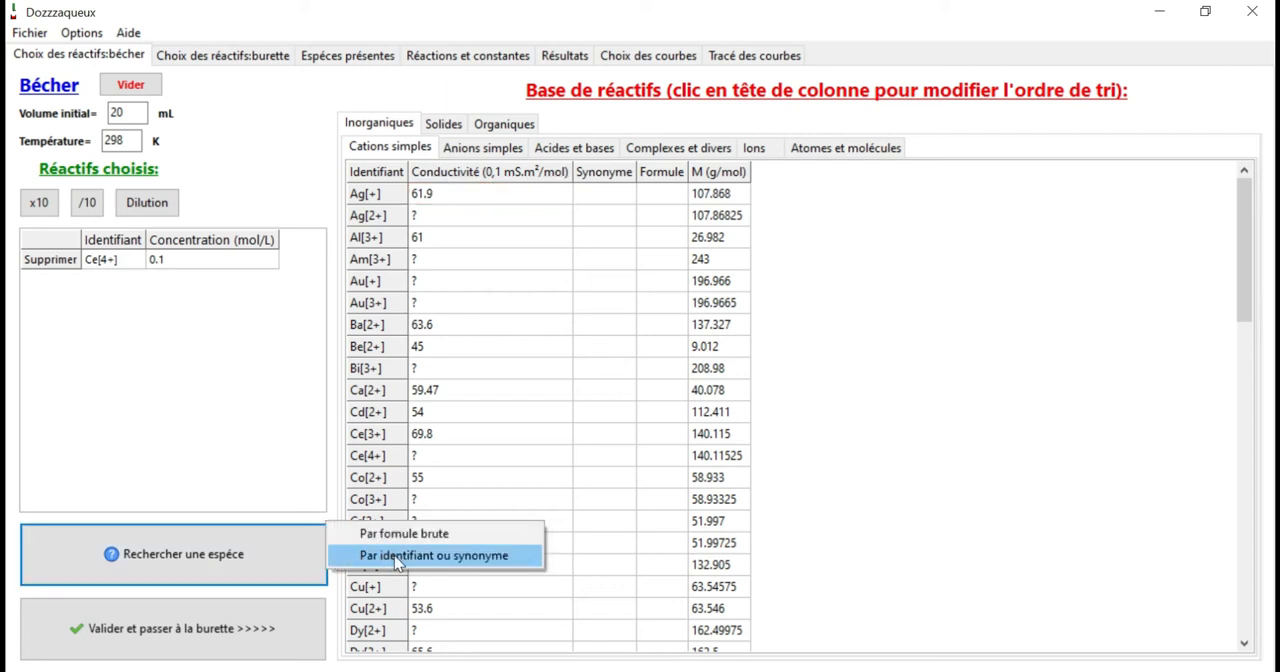
pyautogui.click(394, 555)
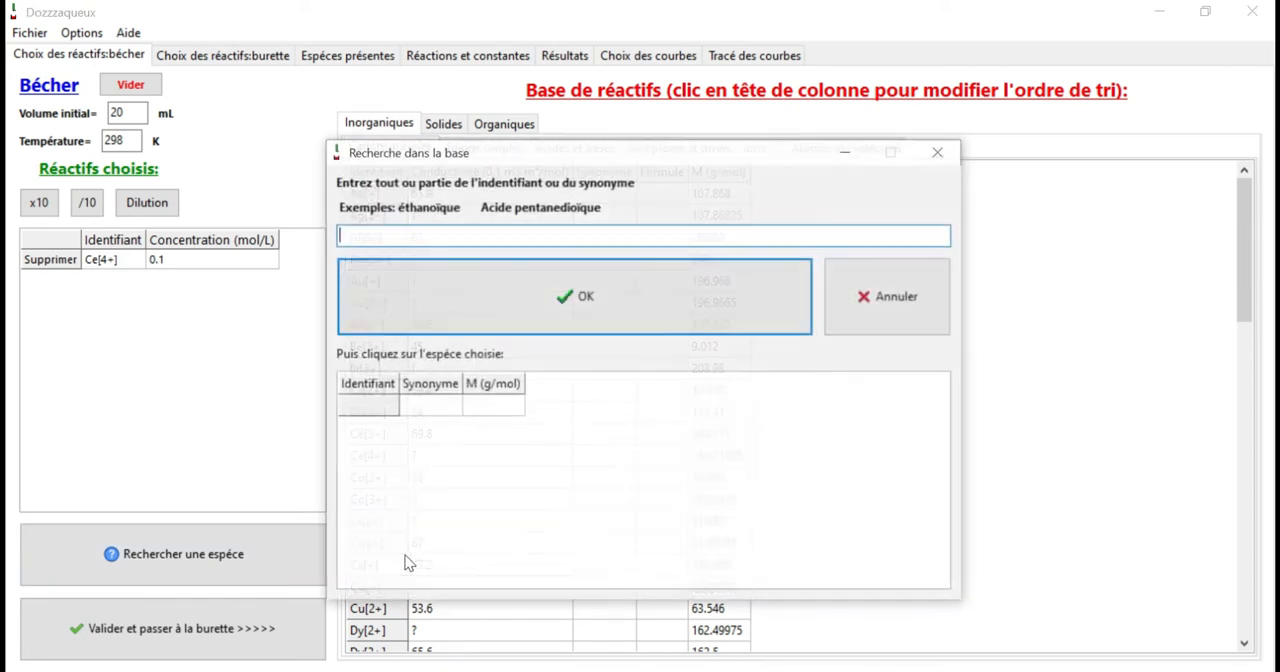
pyautogui.write('so4')
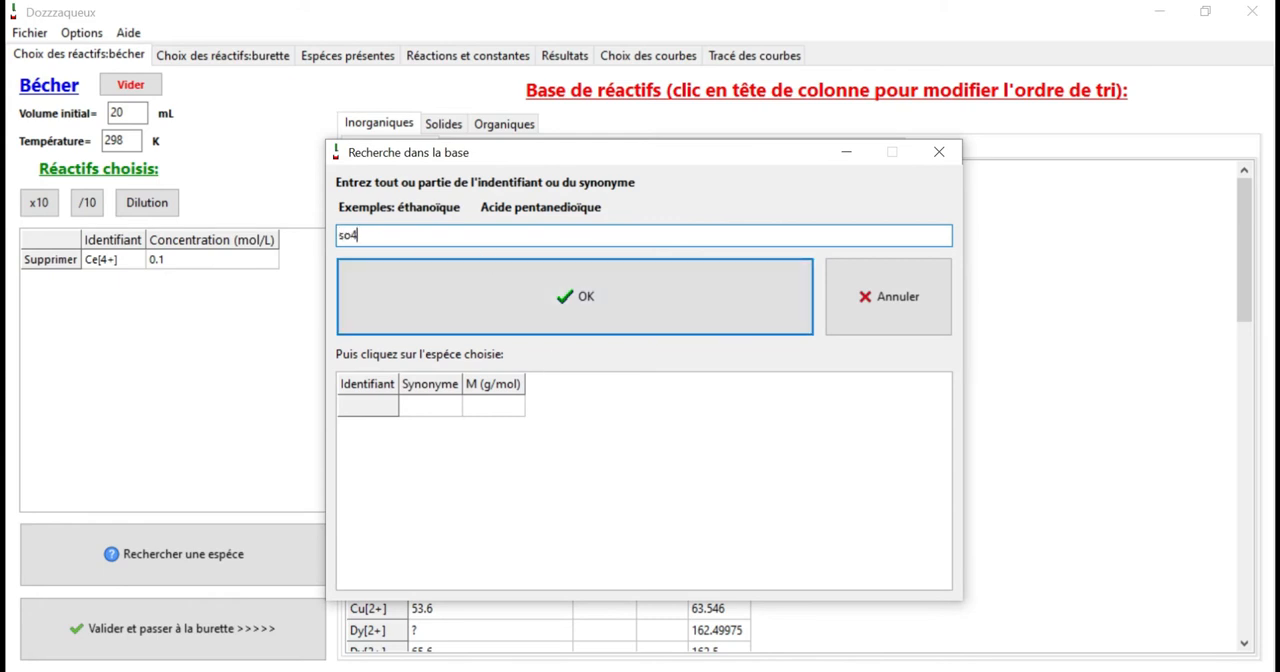
pyautogui.press('Return')
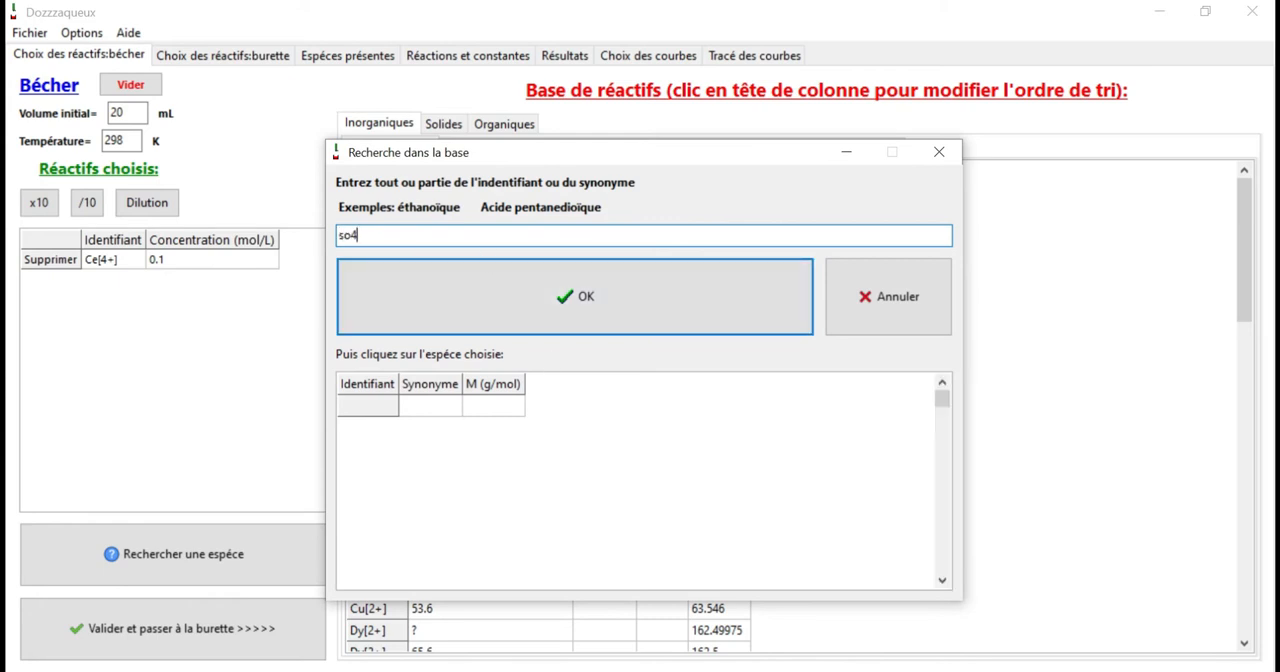
pyautogui.click(418, 430)
pyautogui.write('0.2')
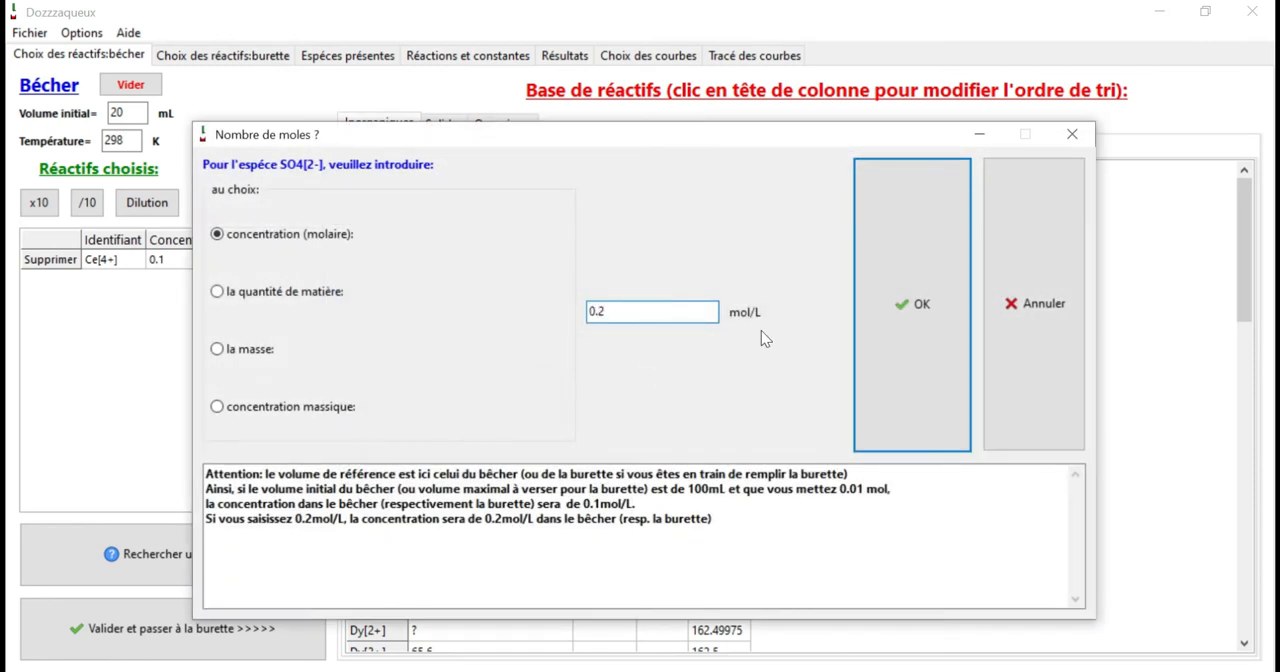
pyautogui.click(884, 312)
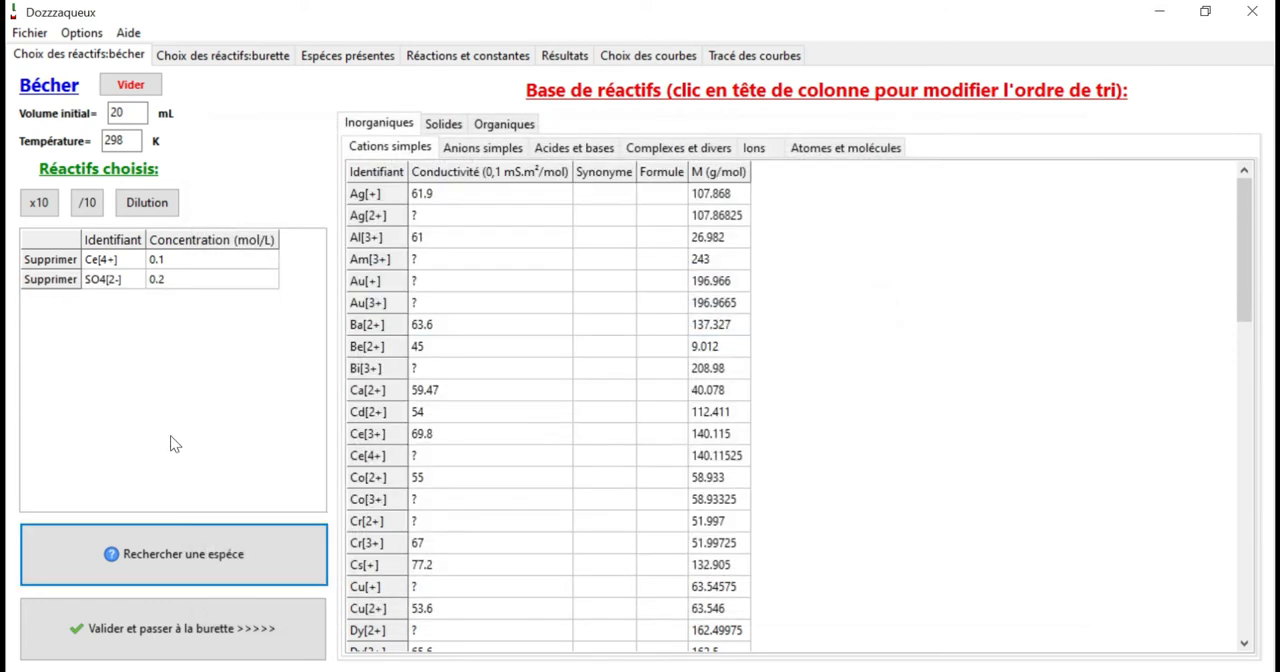
# For the burette, set the maximum volume to pour to 50 mL and add Fe[2+] at 0.1 mol/L.
pyautogui.click(215, 628)
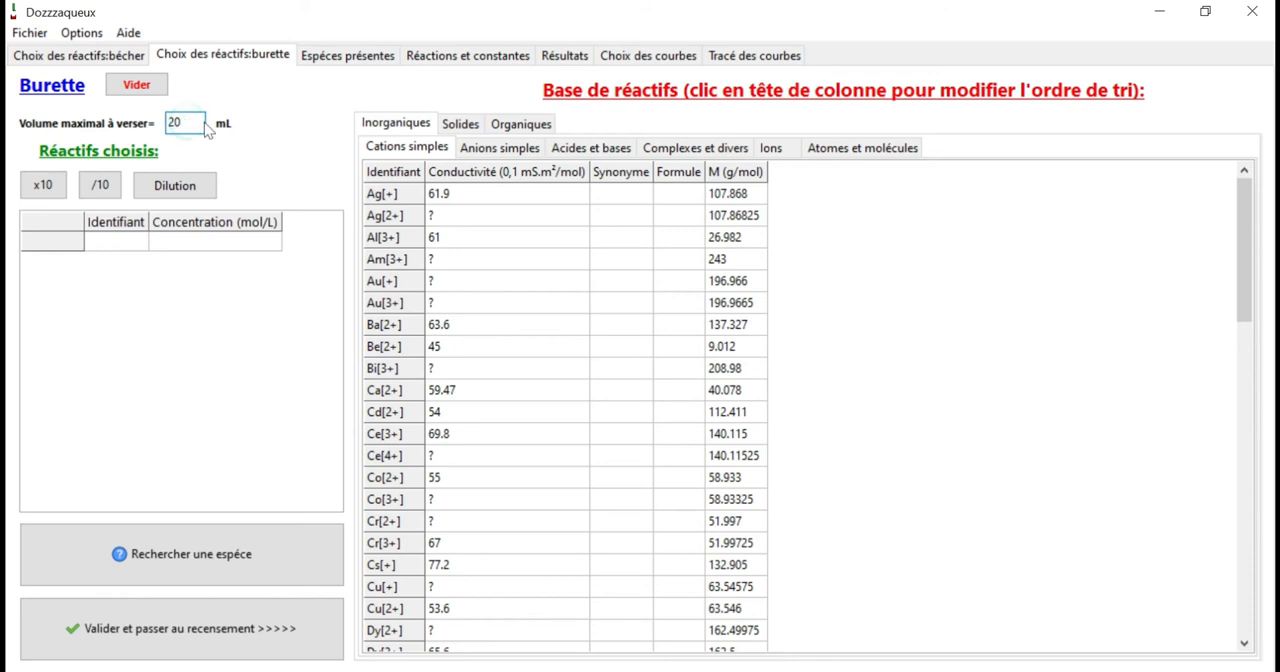
pyautogui.write('50')
pyautogui.moveTo(1255, 247); pyautogui.dragTo(1247, 364)
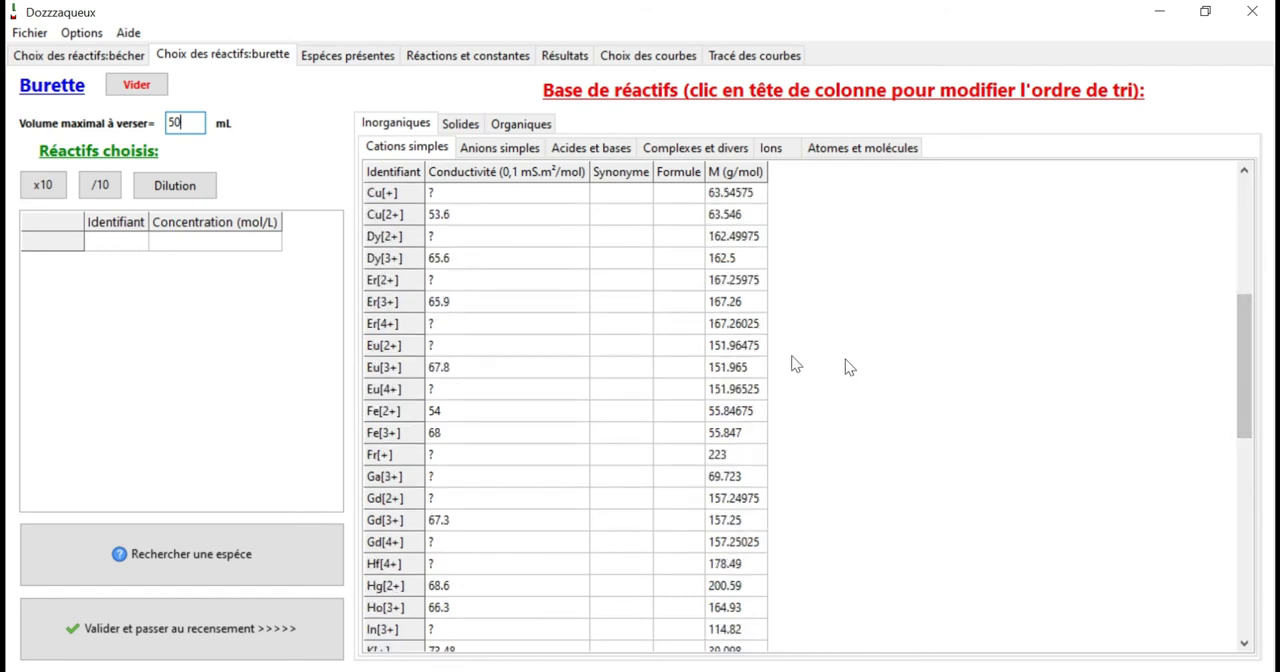
pyautogui.click(392, 416)
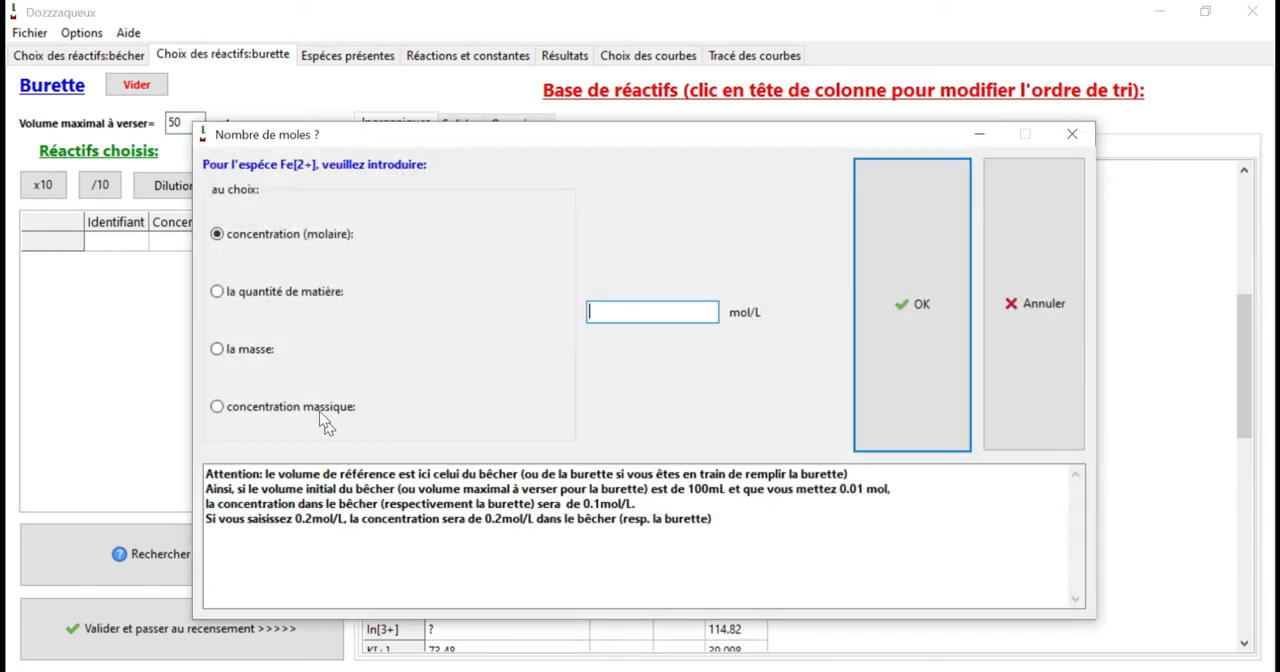
pyautogui.write('01')
pyautogui.press('BackSpace')
pyautogui.write('.1')
pyautogui.click(934, 334)
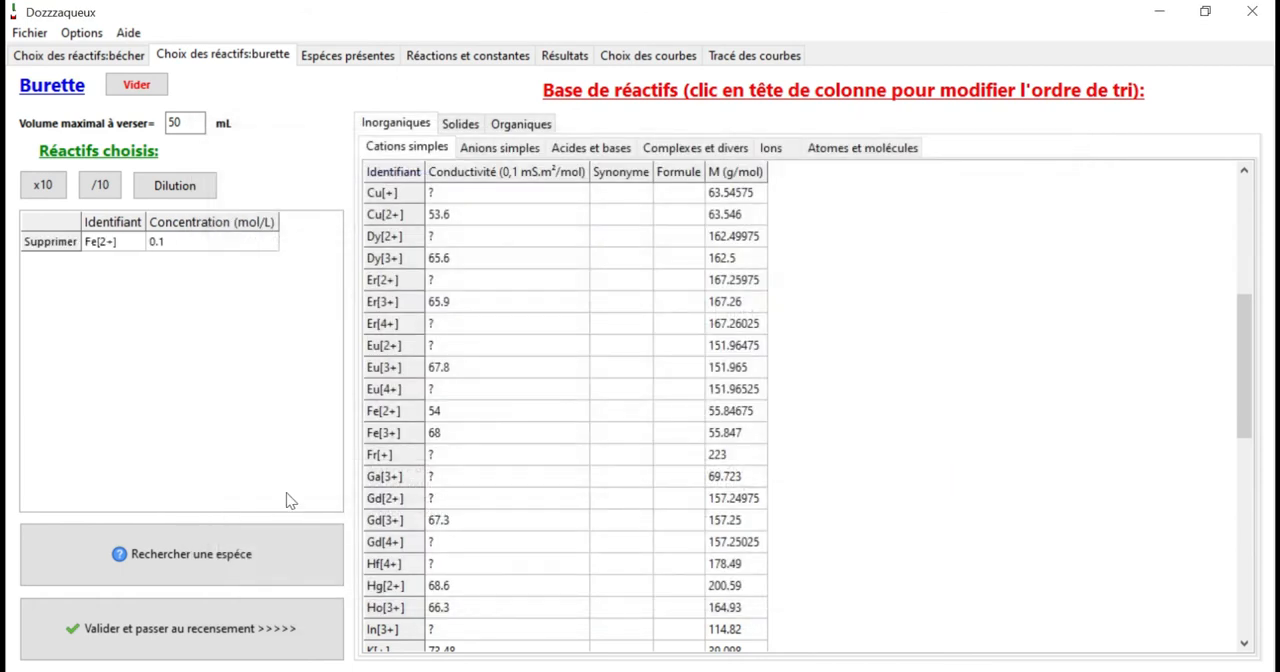
# Search the reagent base by identifier for "so4" and add SO4[2-] to the burette at 0.1 mol/L.
pyautogui.click(277, 573)
pyautogui.click(430, 555)
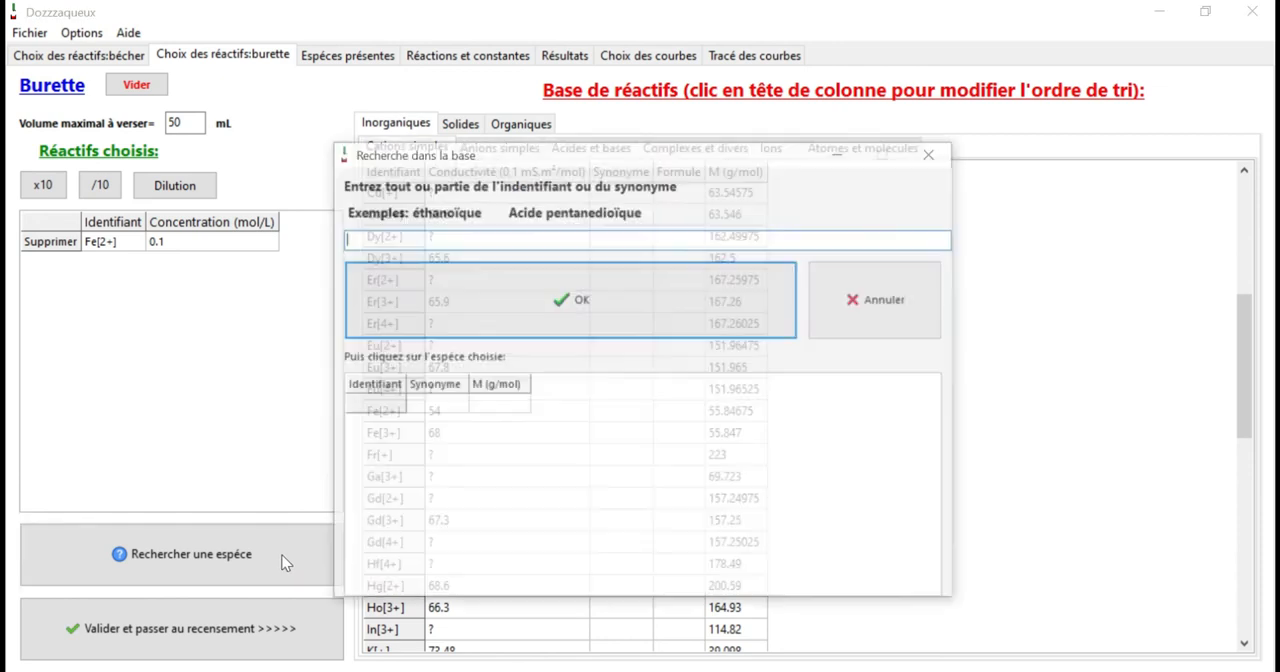
pyautogui.write('so4')
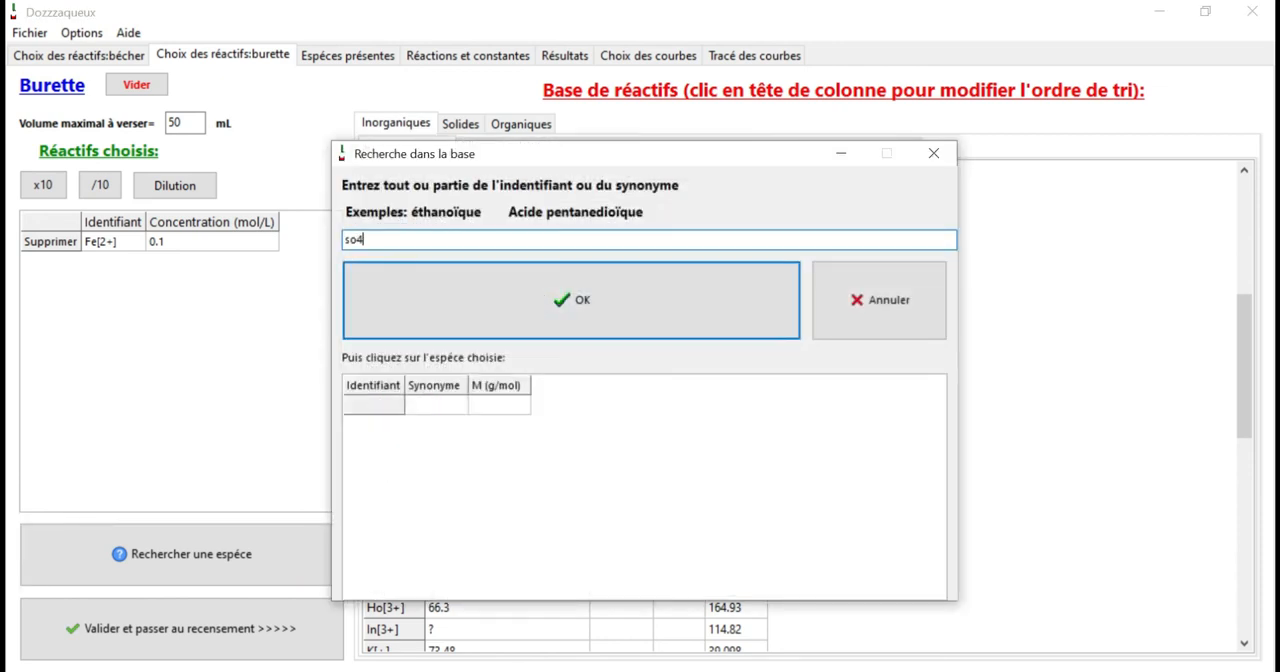
pyautogui.click(485, 288)
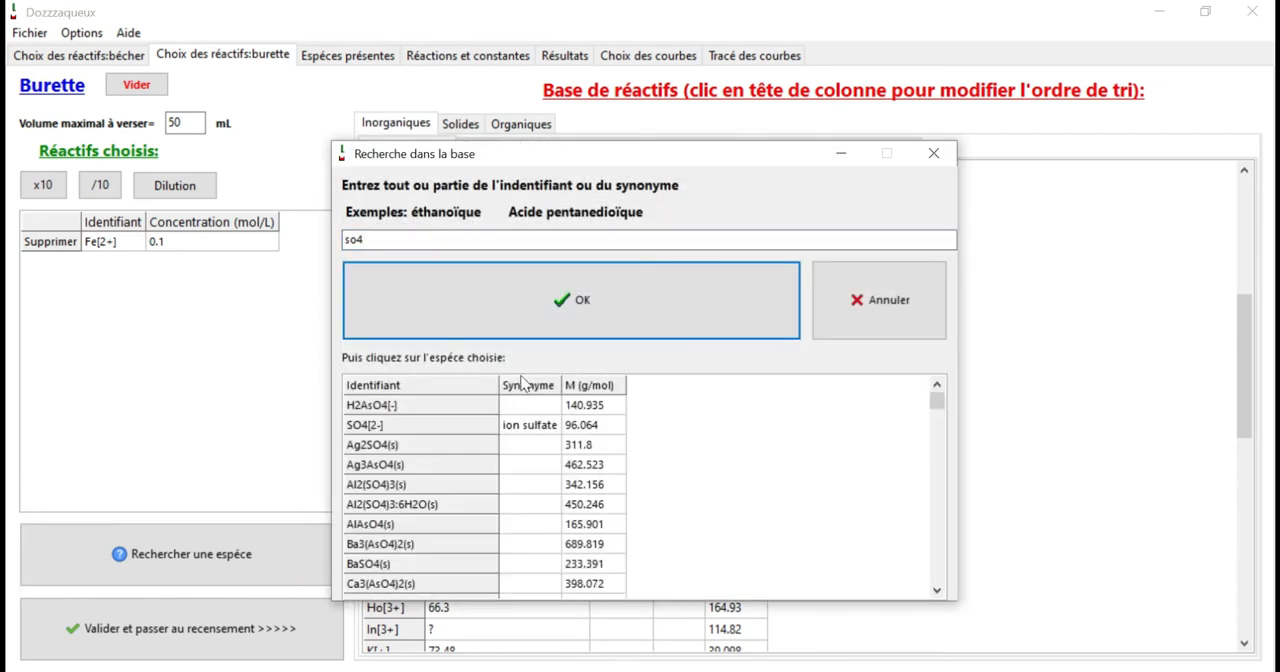
pyautogui.click(478, 428)
pyautogui.write('0.1')
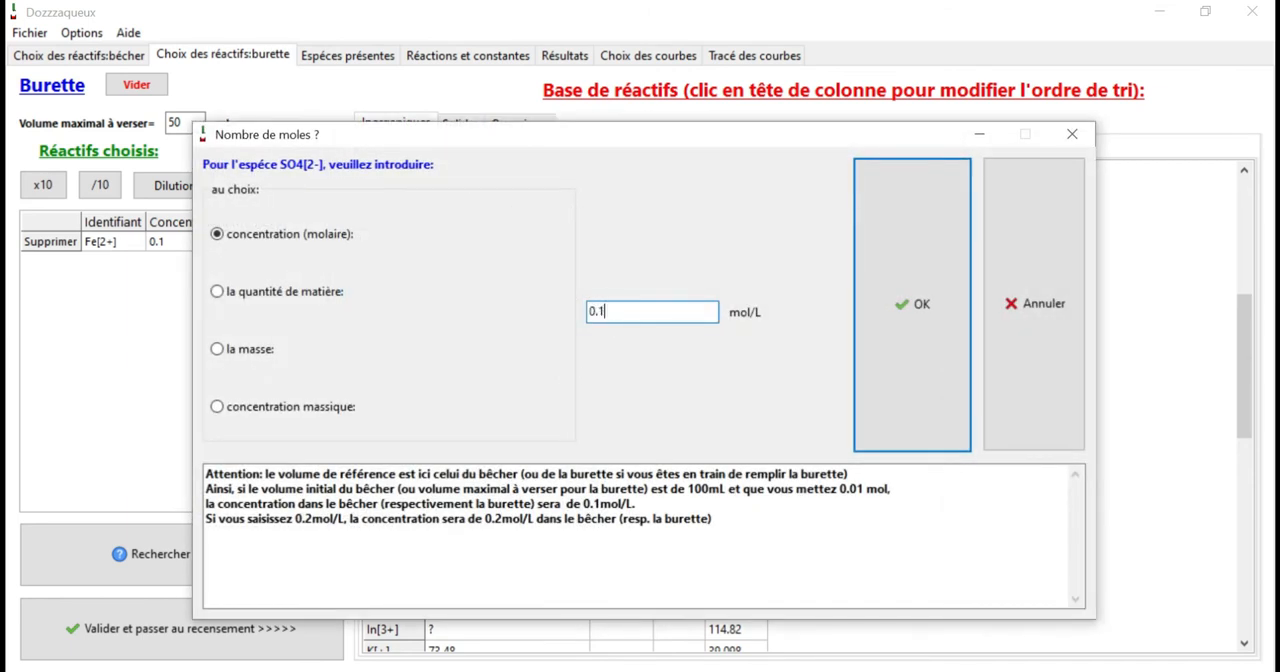
pyautogui.click(880, 297)
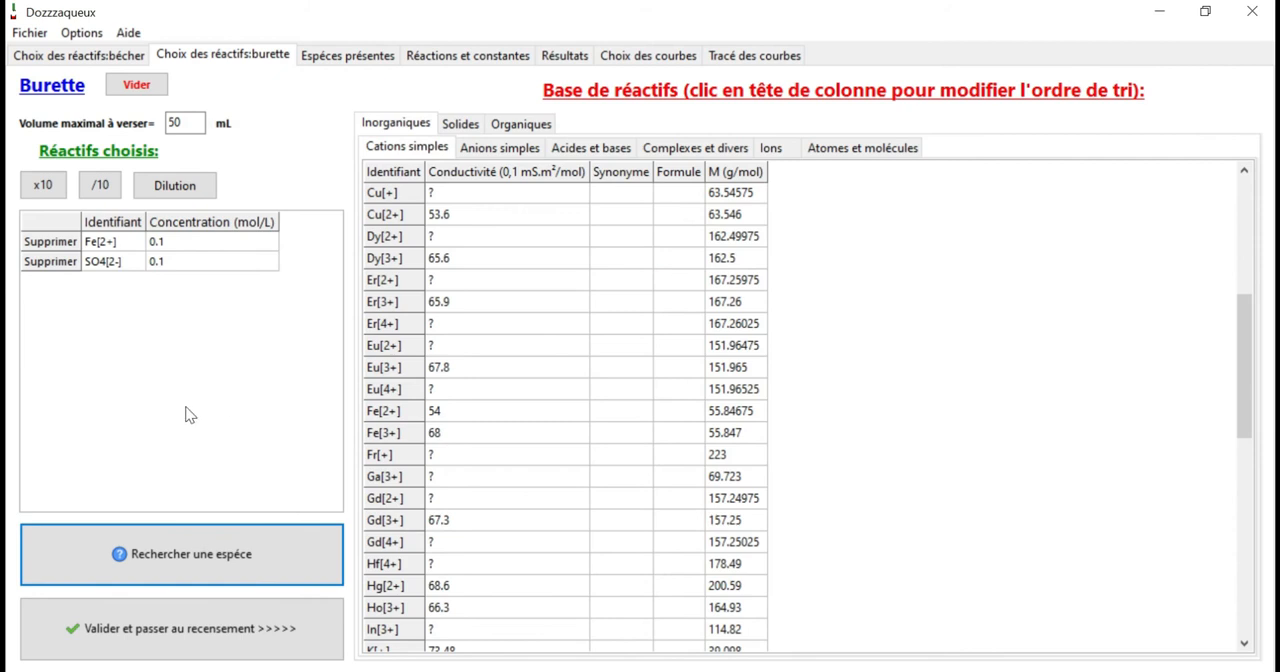
# Validate the burette, deselect all proposed species, and include only Ce[3+] and Fe[3+] in addition to those kept automatically.
pyautogui.click(278, 628)
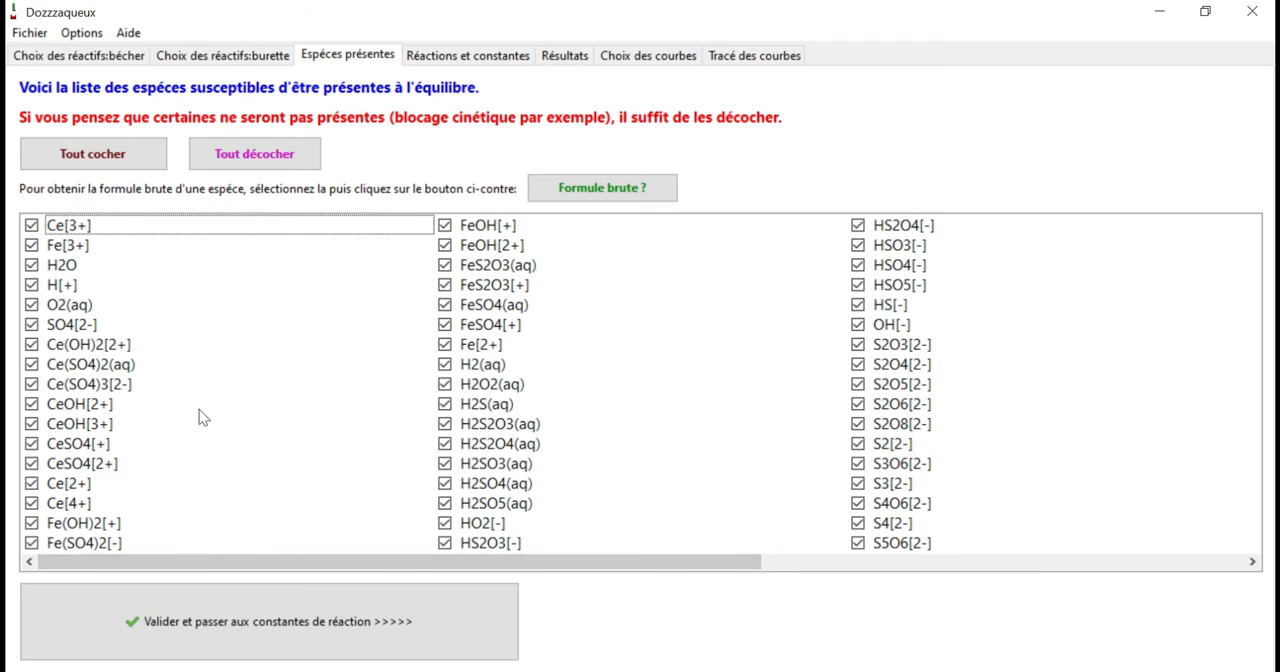
pyautogui.click(268, 160)
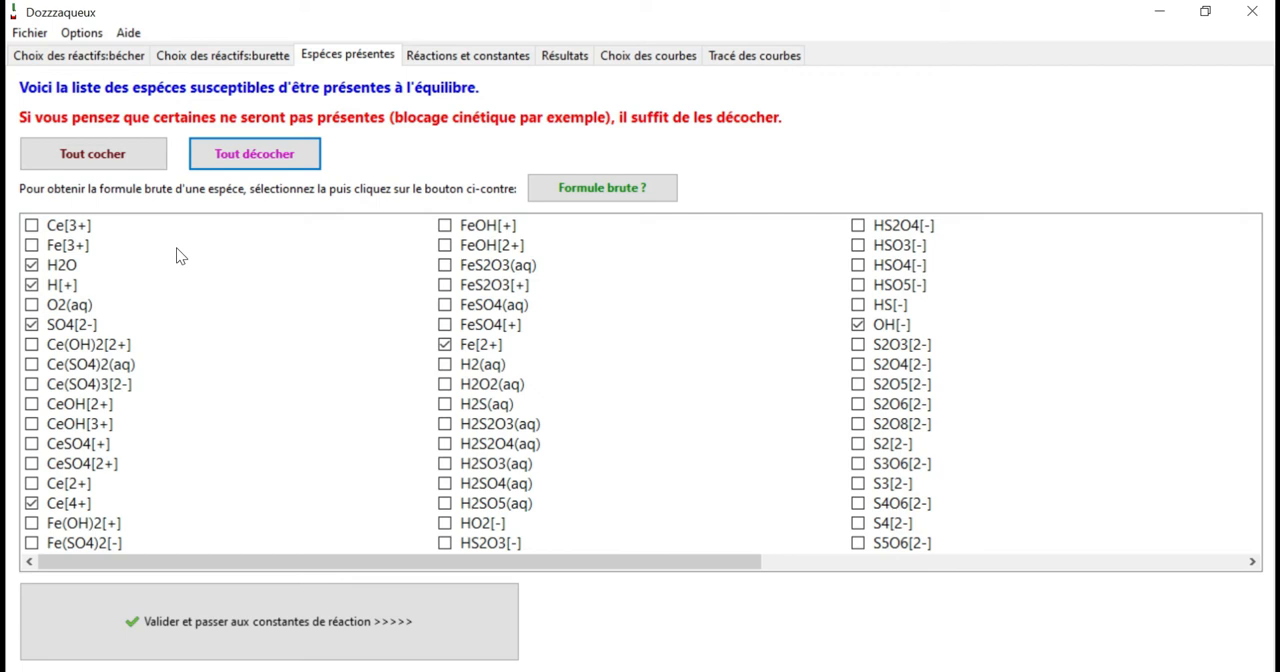
pyautogui.click(32, 226)
pyautogui.click(32, 245)
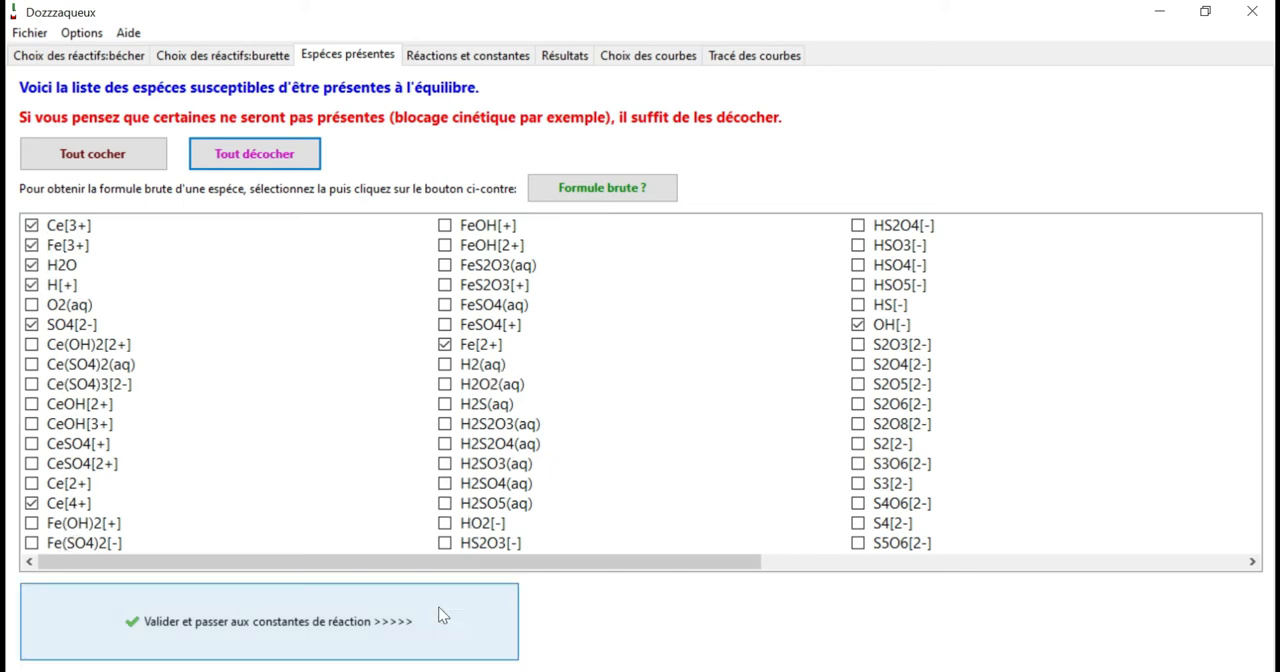
# Run the titration calculations with the selected species and proposed reaction constants, and proceed to choosing the curves.
pyautogui.click(412, 604)
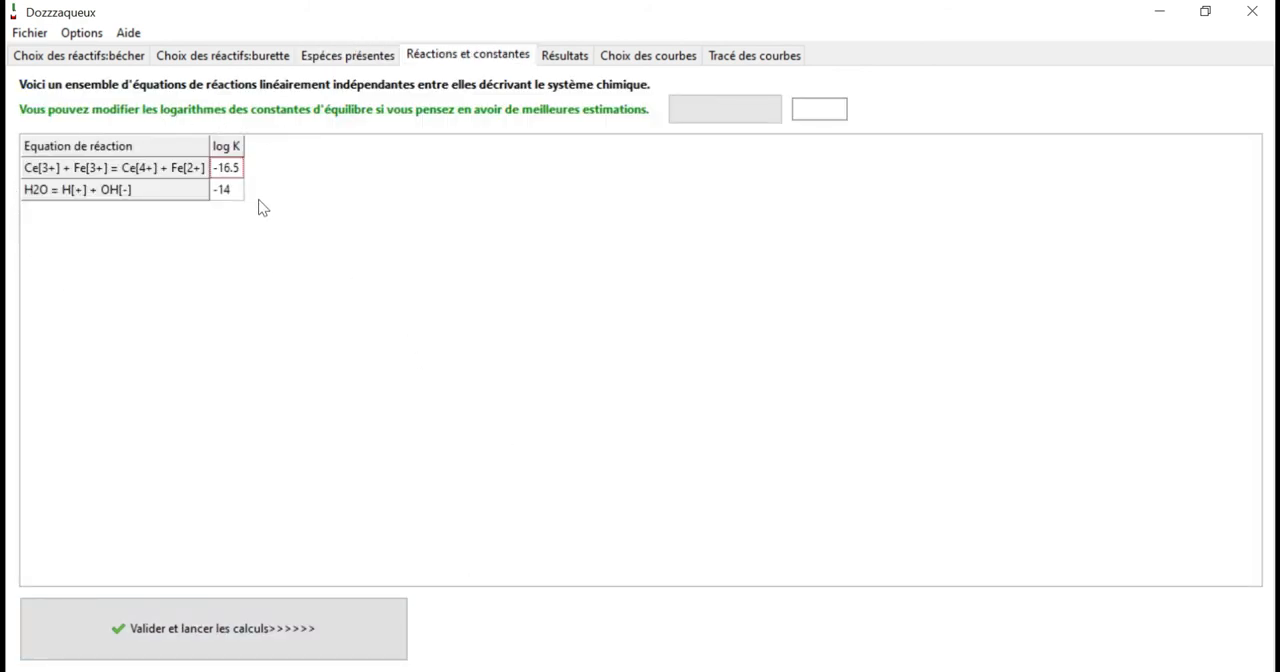
pyautogui.click(347, 639)
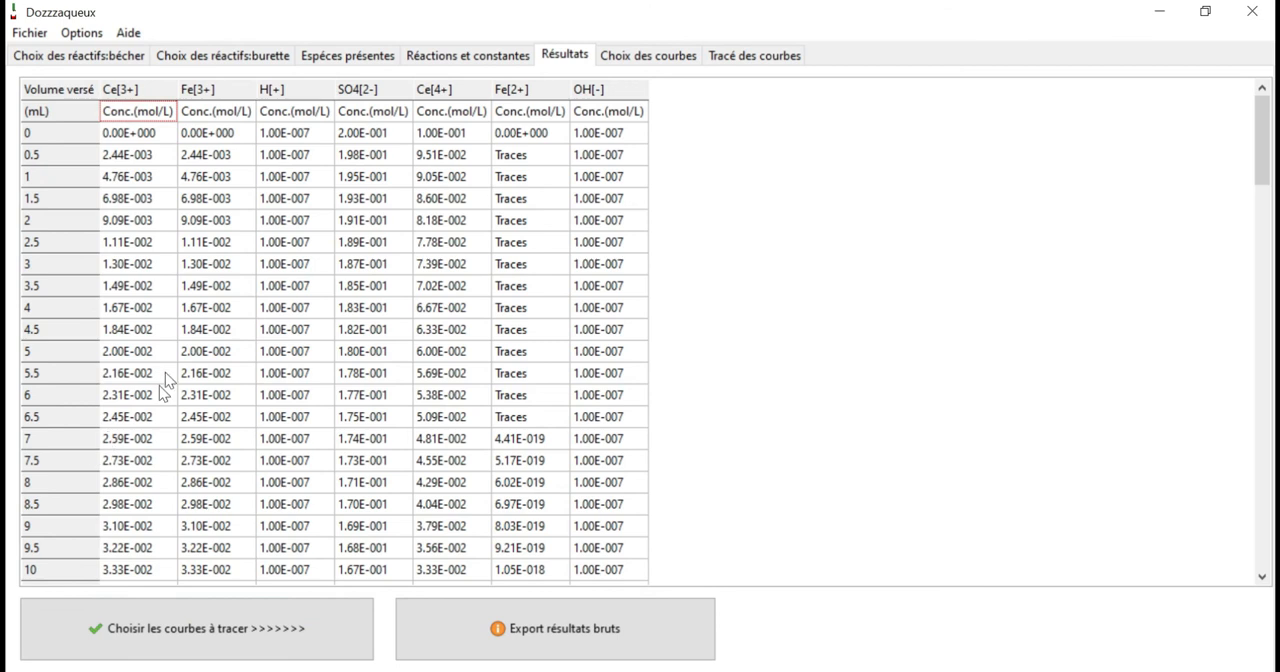
pyautogui.click(278, 628)
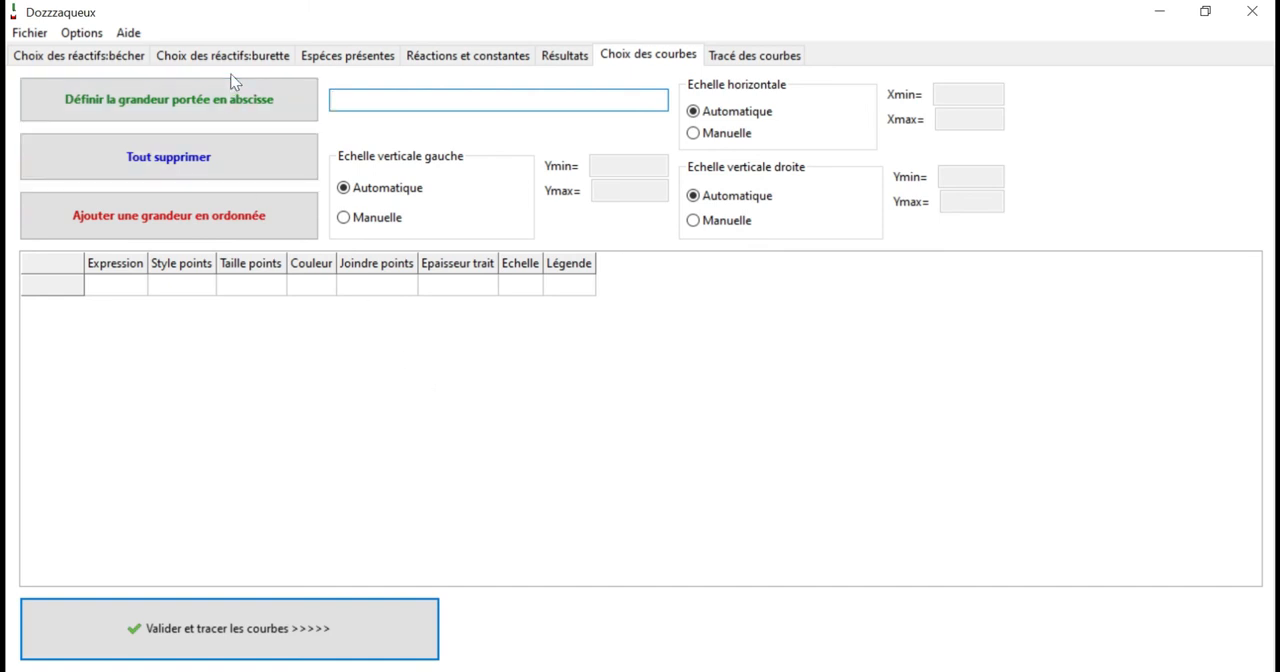
# Define V as the abscissa quantity and add the expression Po1-ECS as an ordinate quantity.
pyautogui.click(240, 105)
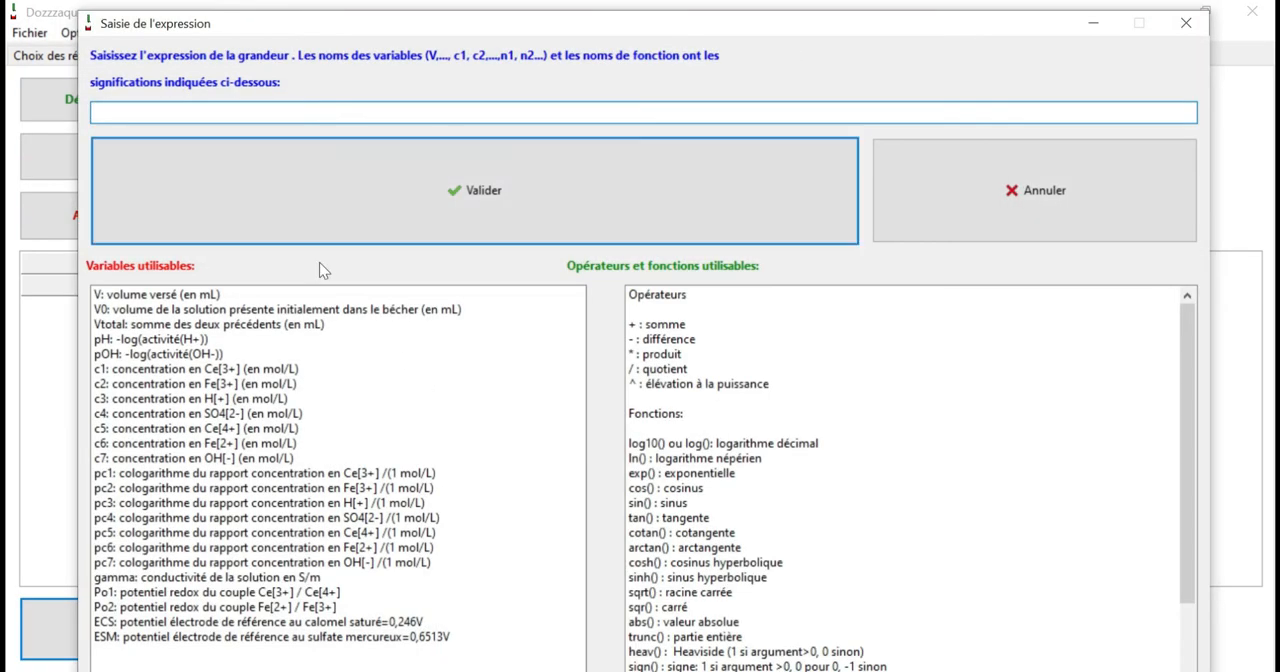
pyautogui.write('V')
pyautogui.click(414, 194)
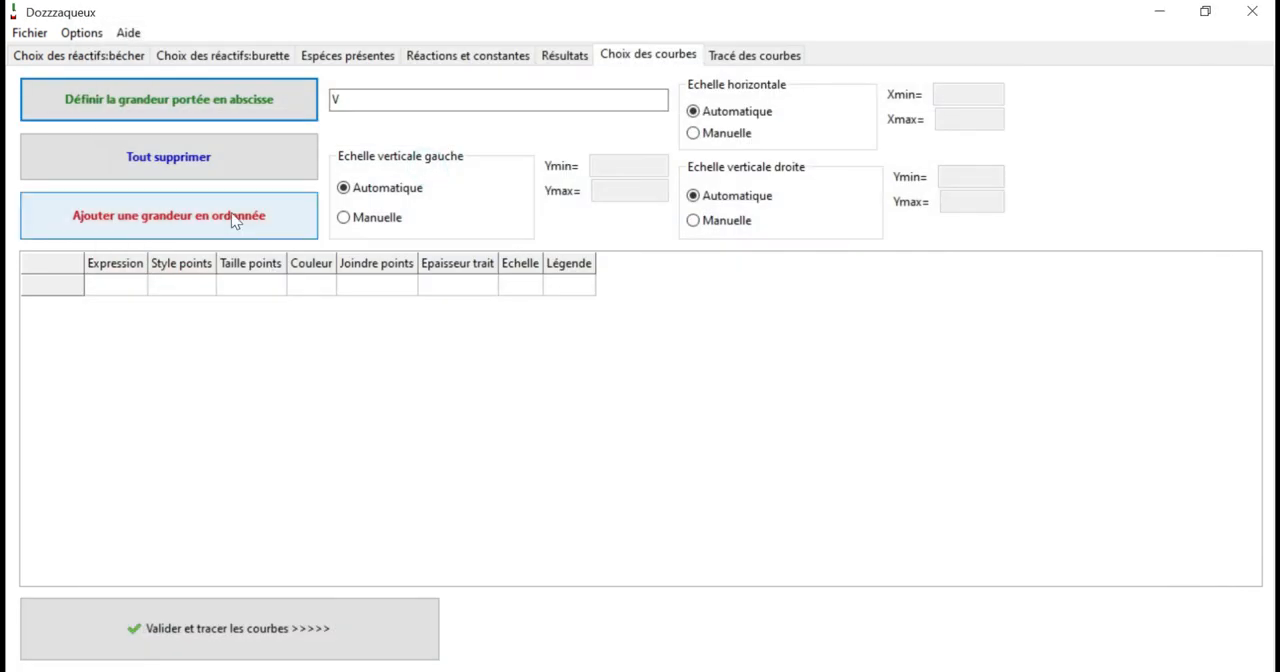
pyautogui.click(238, 218)
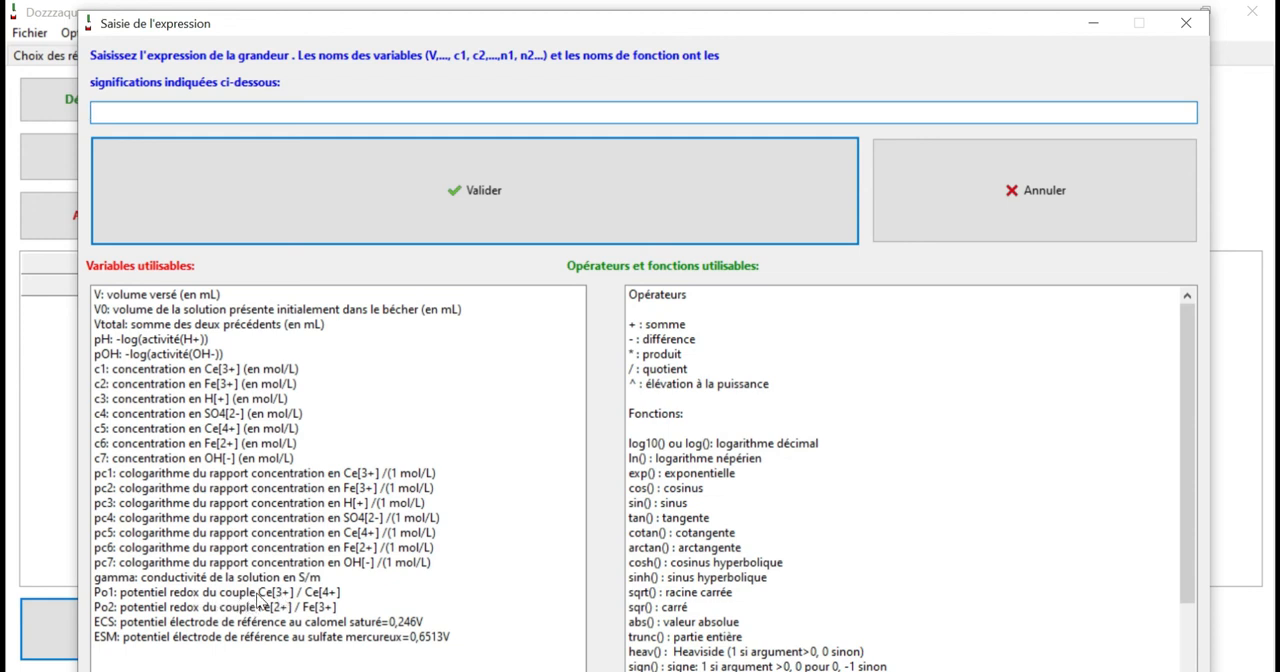
pyautogui.write('Po1-ECS')
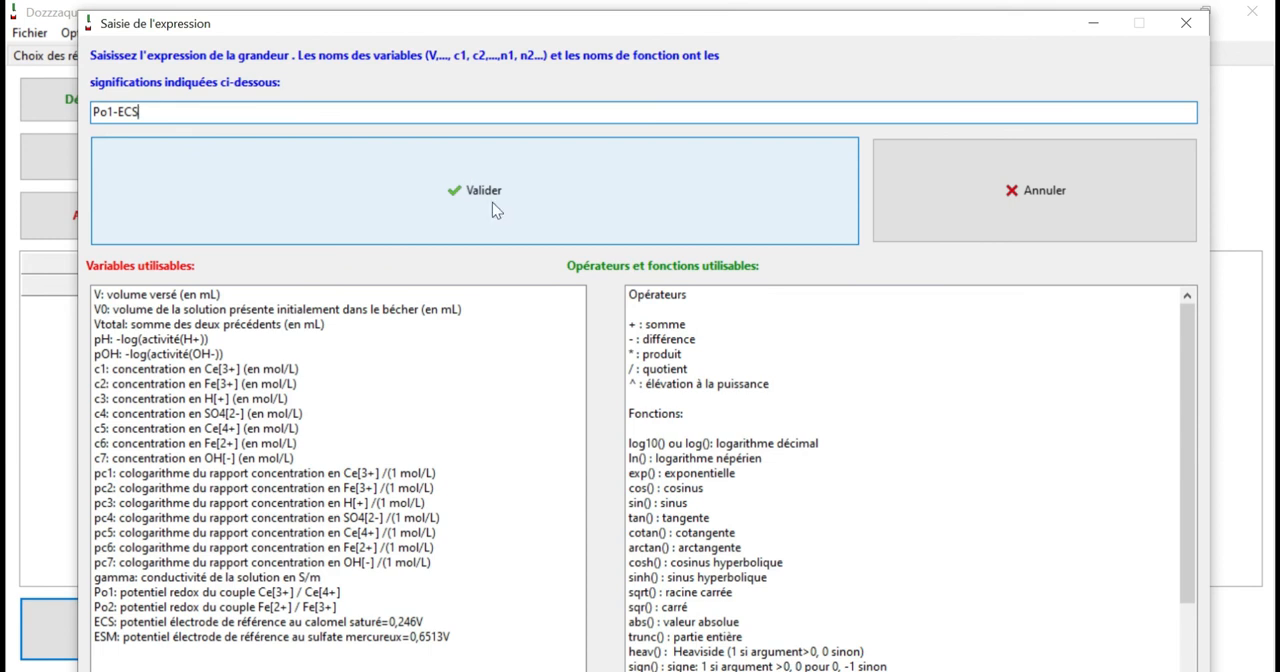
pyautogui.click(492, 202)
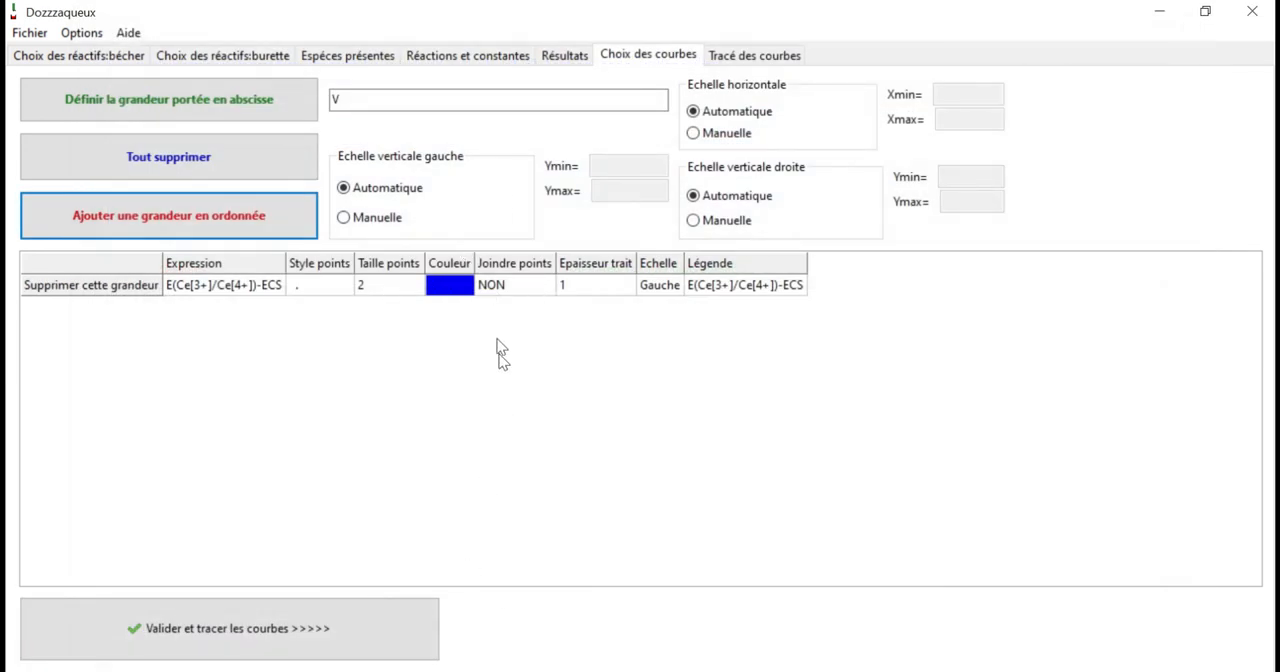
# Plot the defined curve and hide the grid of the left scale on the graph.
pyautogui.click(398, 632)
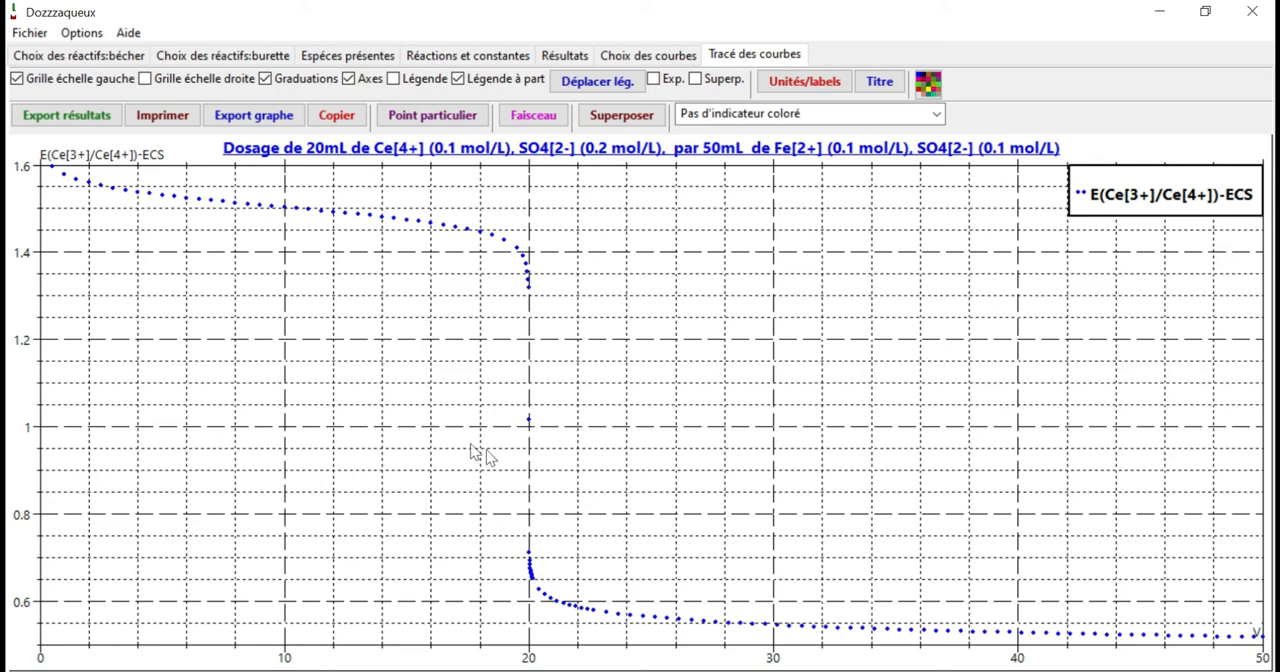
pyautogui.click(86, 80)
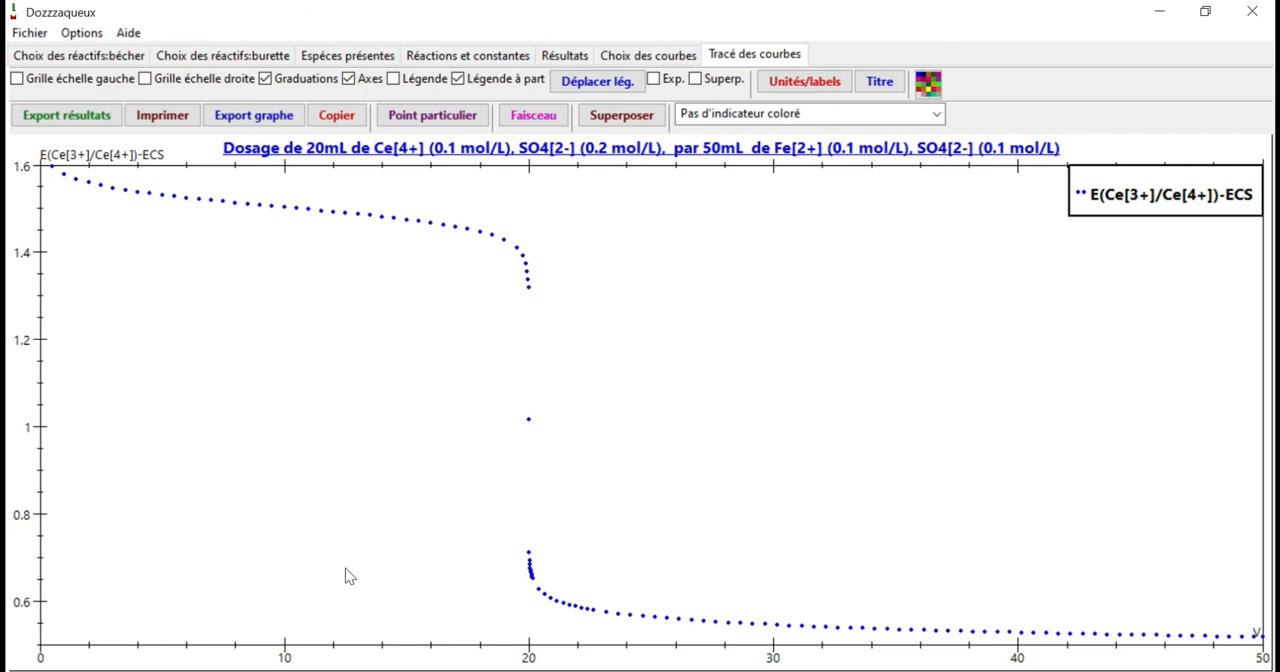
# Export the titration results as a text spreadsheet named dosagepotentiometrique to the Bureau folder.
pyautogui.click(92, 115)
pyautogui.click(222, 128)
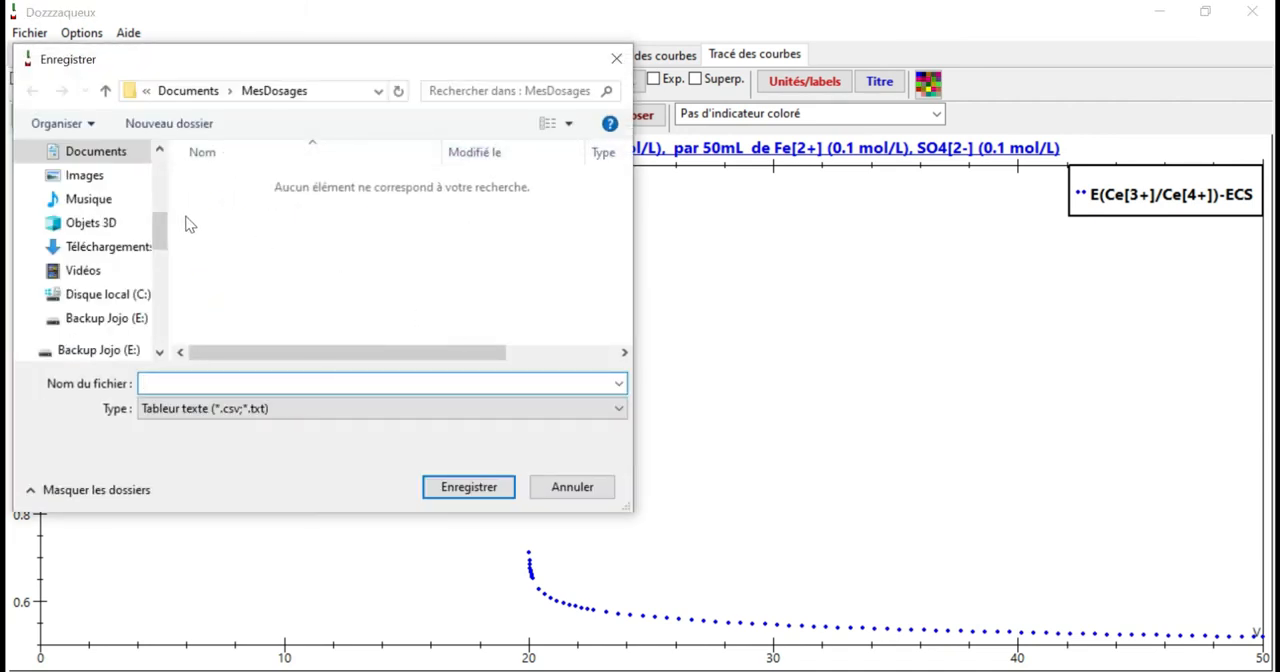
pyautogui.moveTo(164, 232); pyautogui.dragTo(158, 172)
pyautogui.click(88, 191)
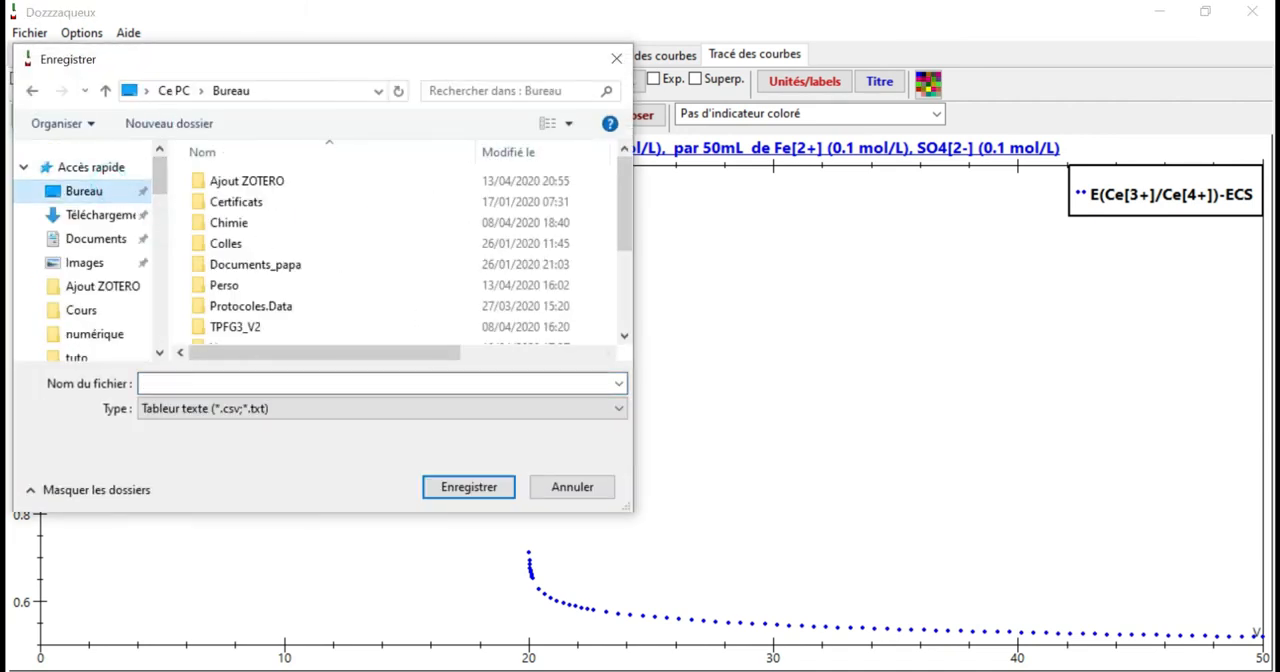
pyautogui.write('do')
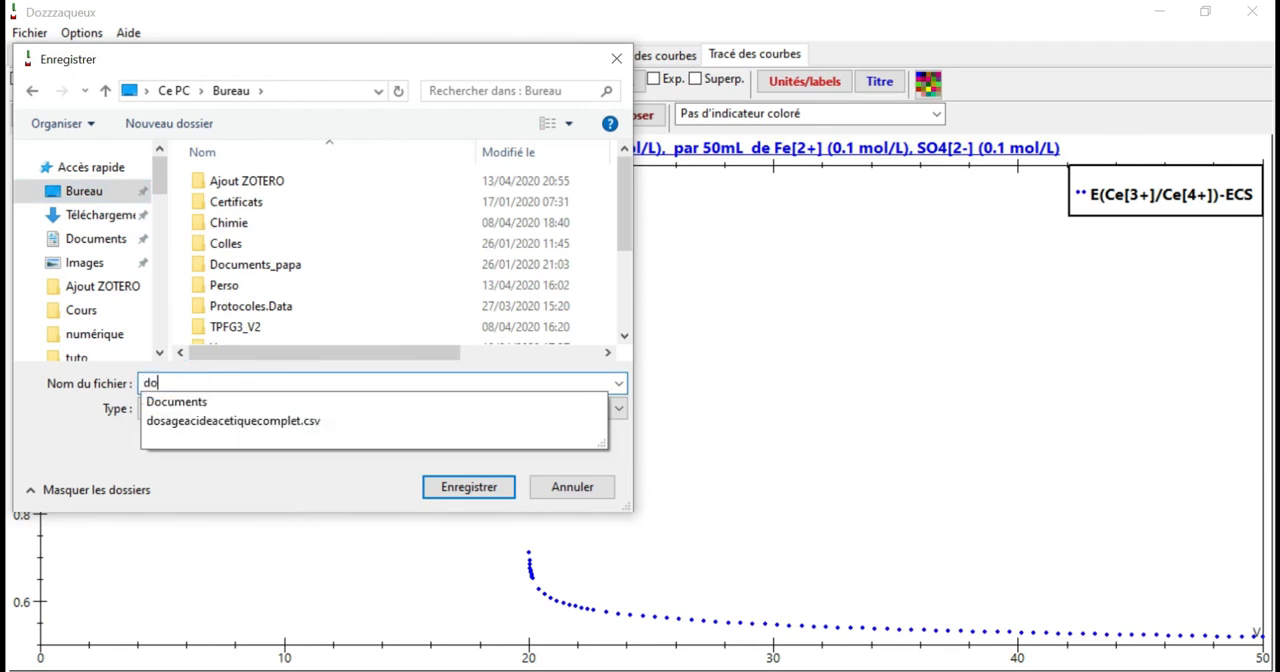
pyautogui.write('sagepo')
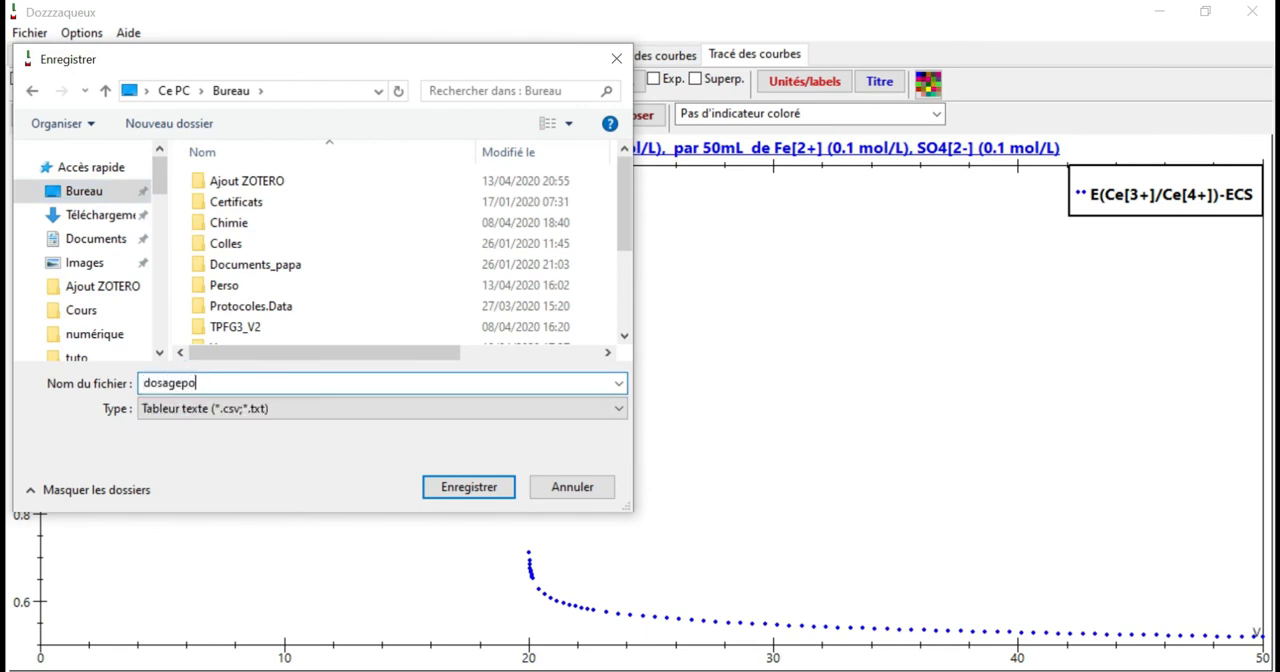
pyautogui.write('tentiometrique')
pyautogui.click(468, 489)
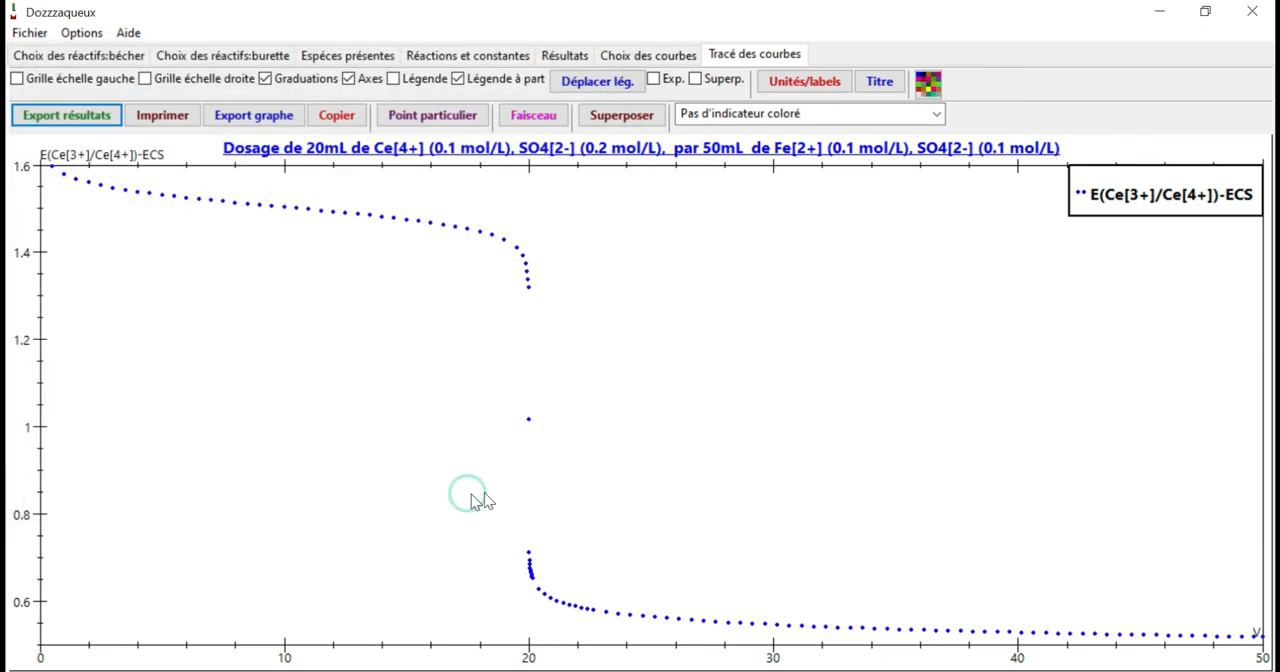
# Switch to the desktop, open the exported dosagepotentiometrique.csv in Excel, and look through its volume and potential columns.
pyautogui.click(1159, 12)
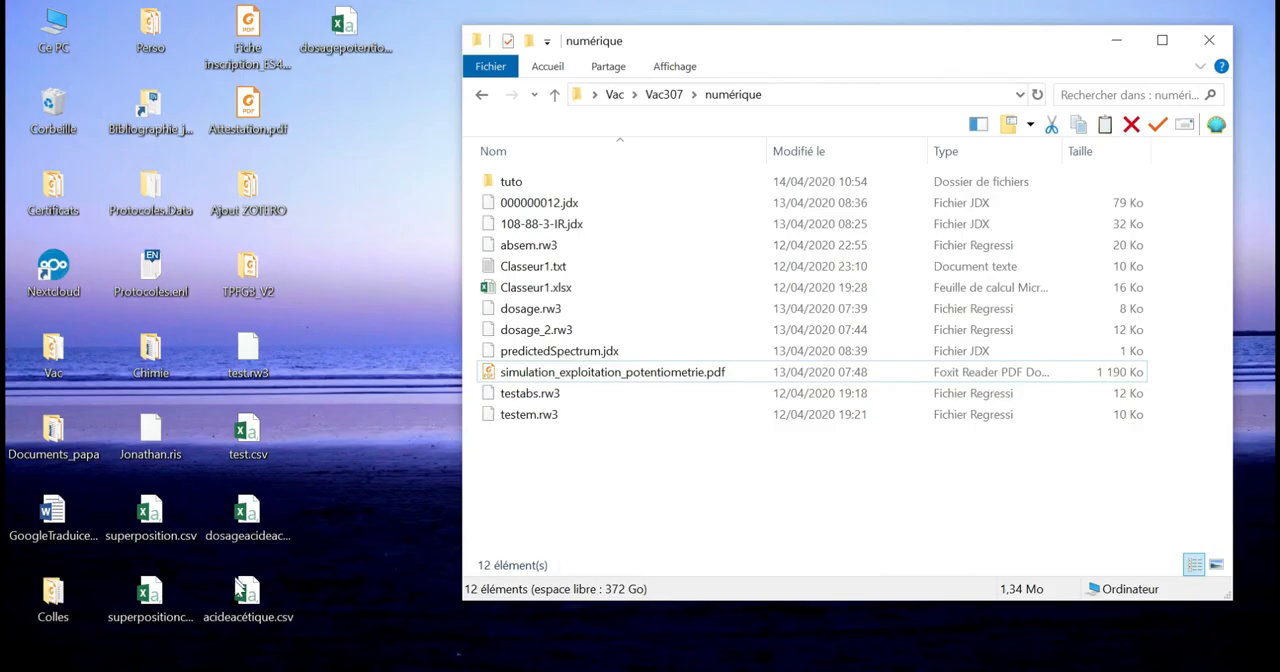
pyautogui.doubleClick(350, 22)
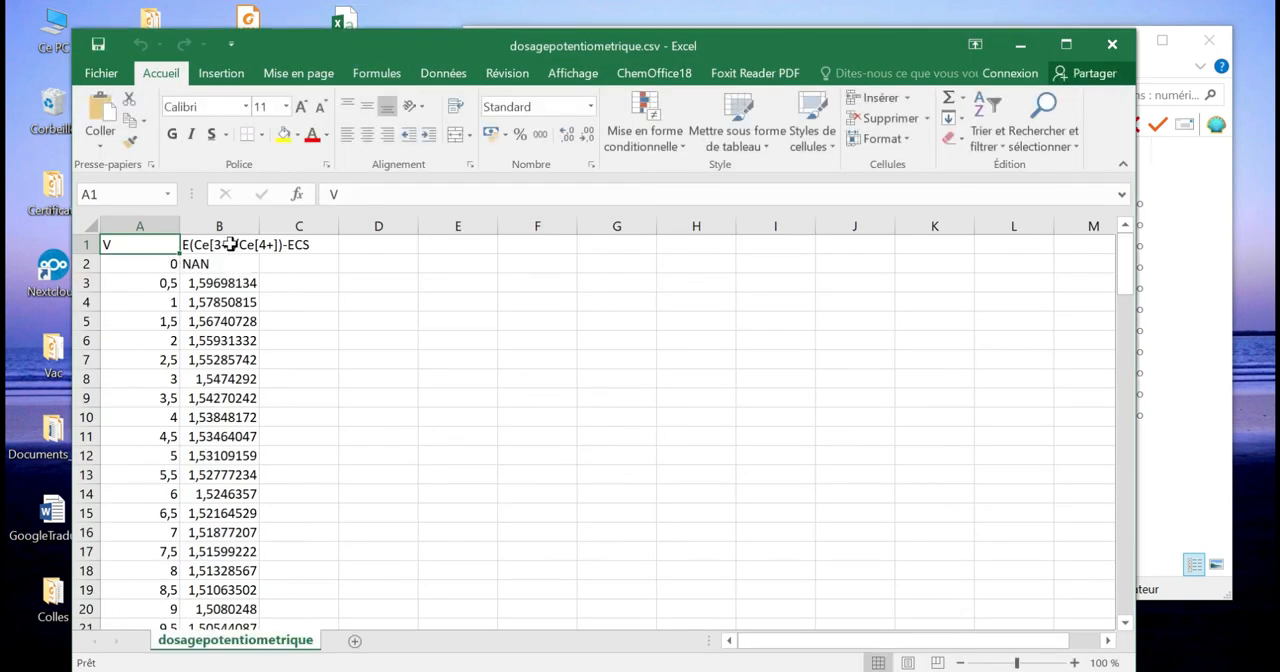
pyautogui.scroll(-15, 220, 595)
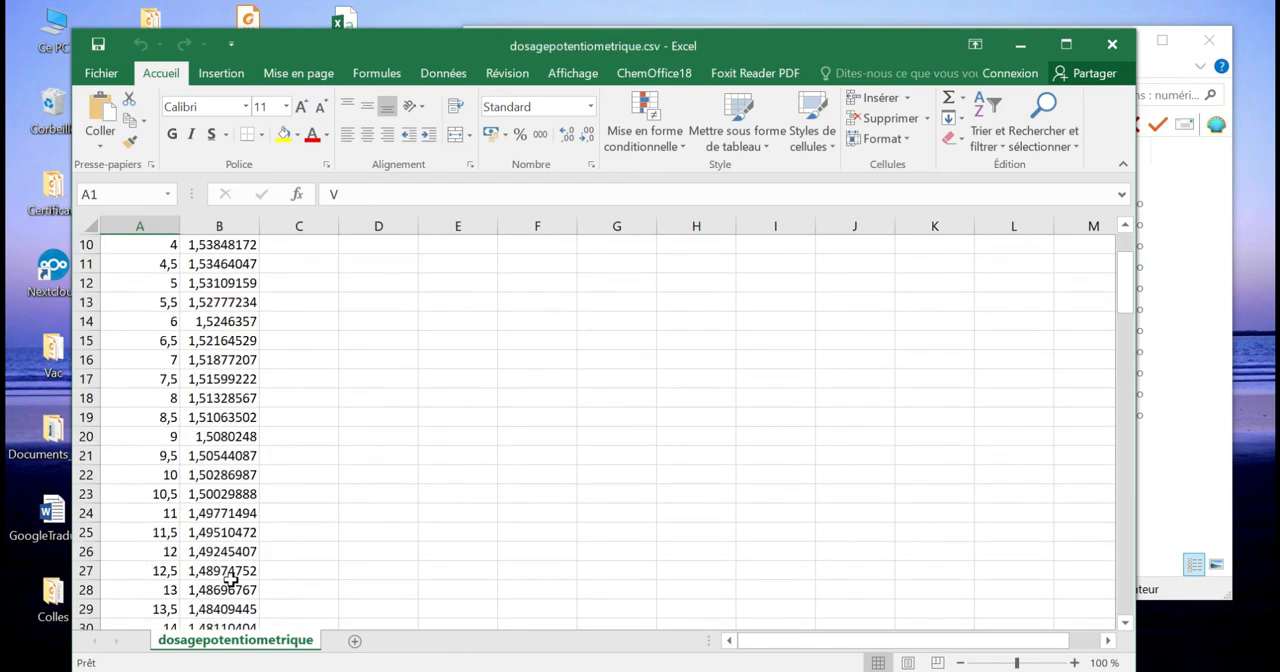